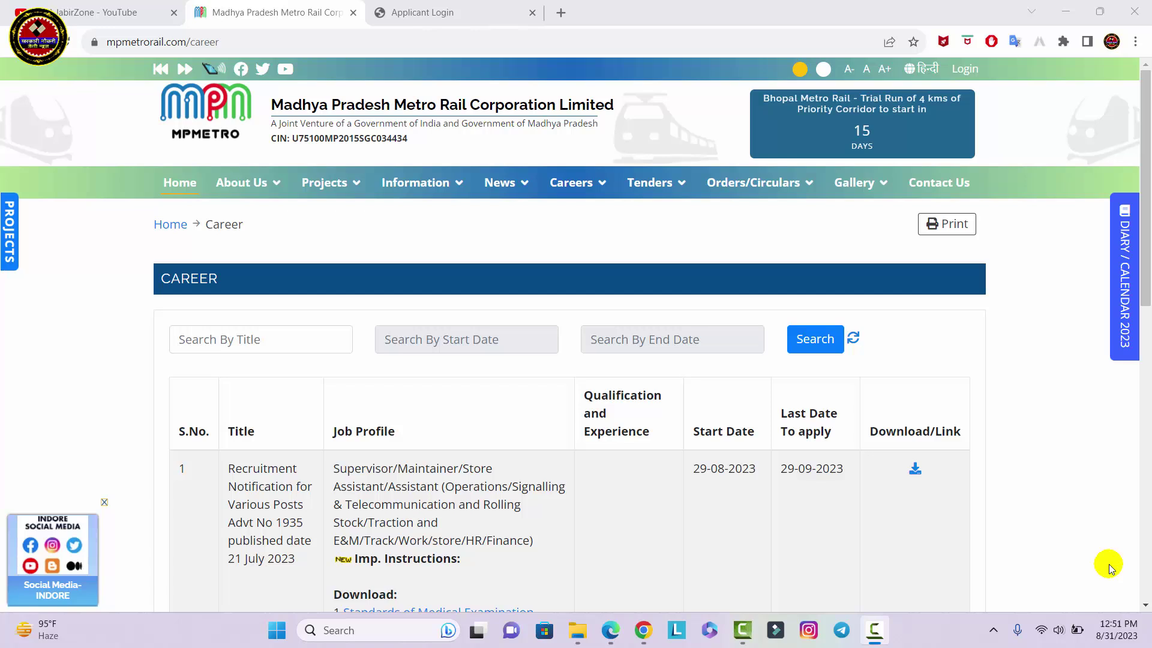
Scroll through the MP Metro 2023 recruitment details
scroll(1108, 564, "down", 2)
scroll(1109, 564, "up", 2)
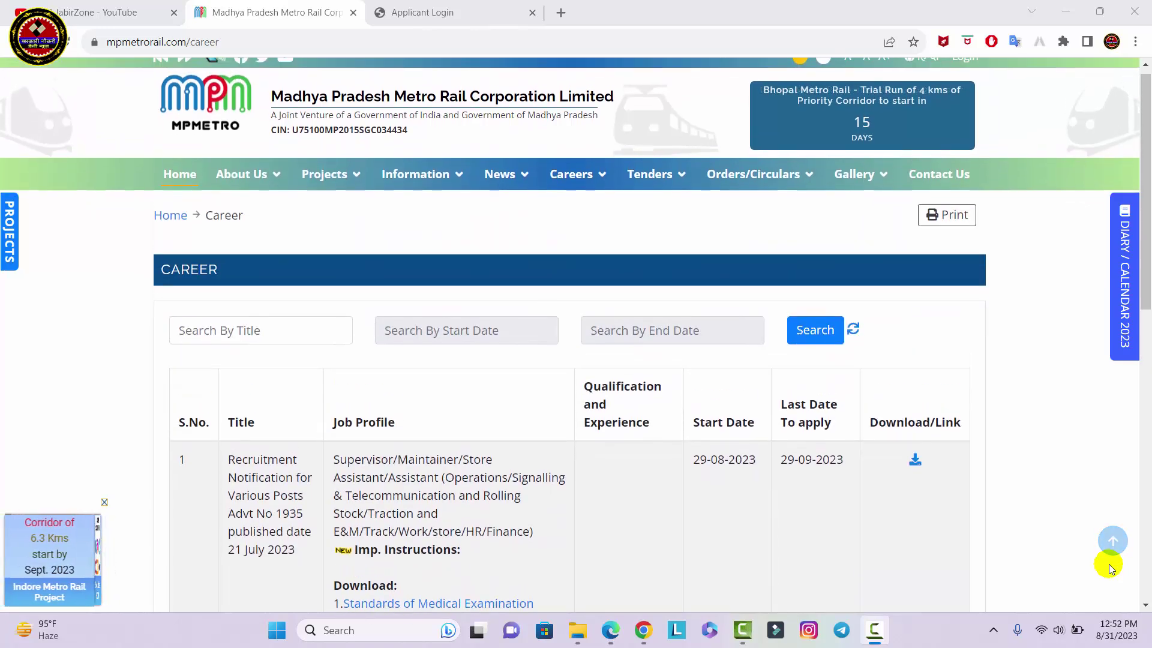
scroll(1109, 564, "down", 2)
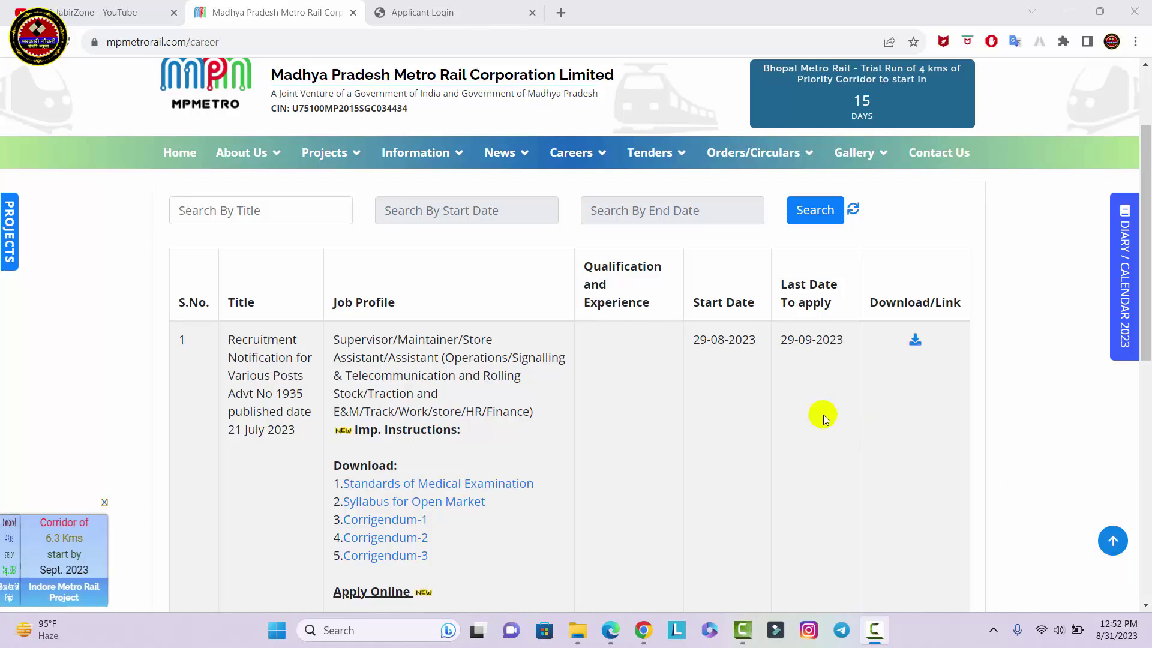
mouse_move(682, 329)
left_mouse_down()
mouse_move(760, 354)
mouse_move(918, 337)
mouse_move(935, 349)
left_mouse_up()
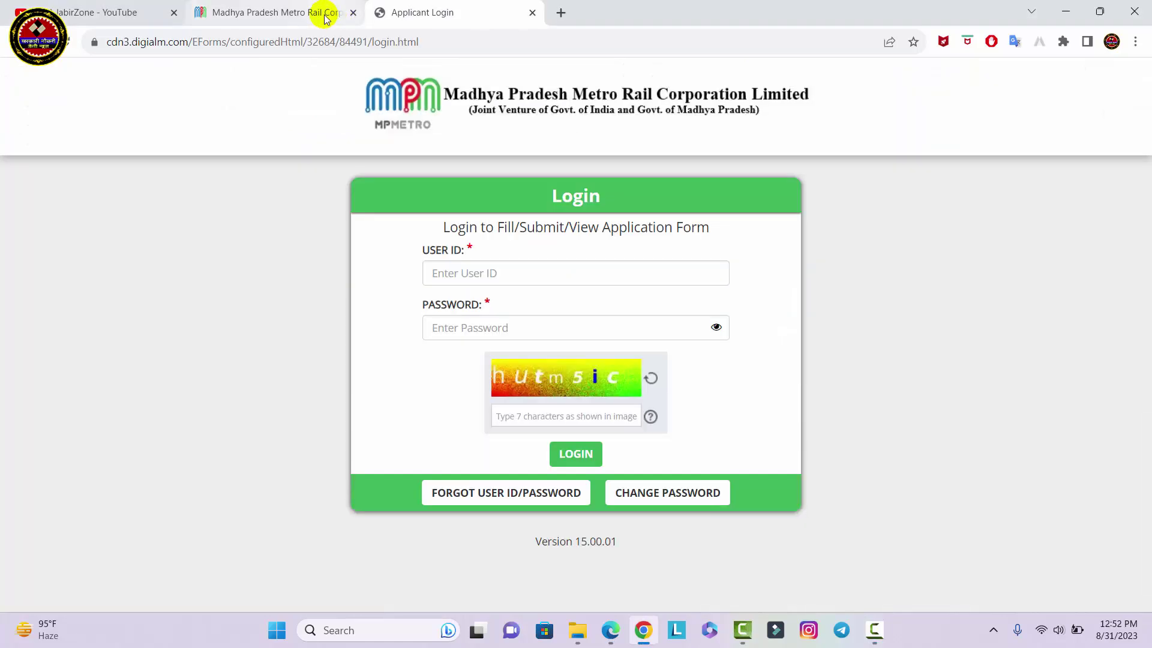
Back on the Career listing, follow 'Click here for Registration' under Apply Online
left_click(324, 12)
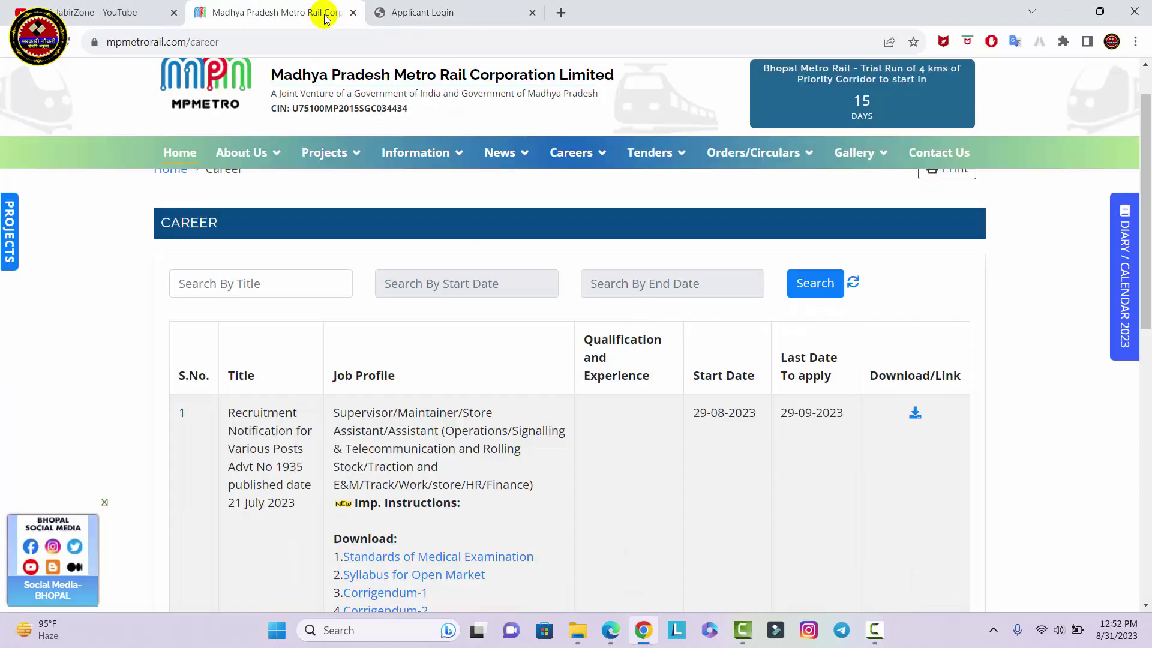
scroll(647, 480, "down", 2)
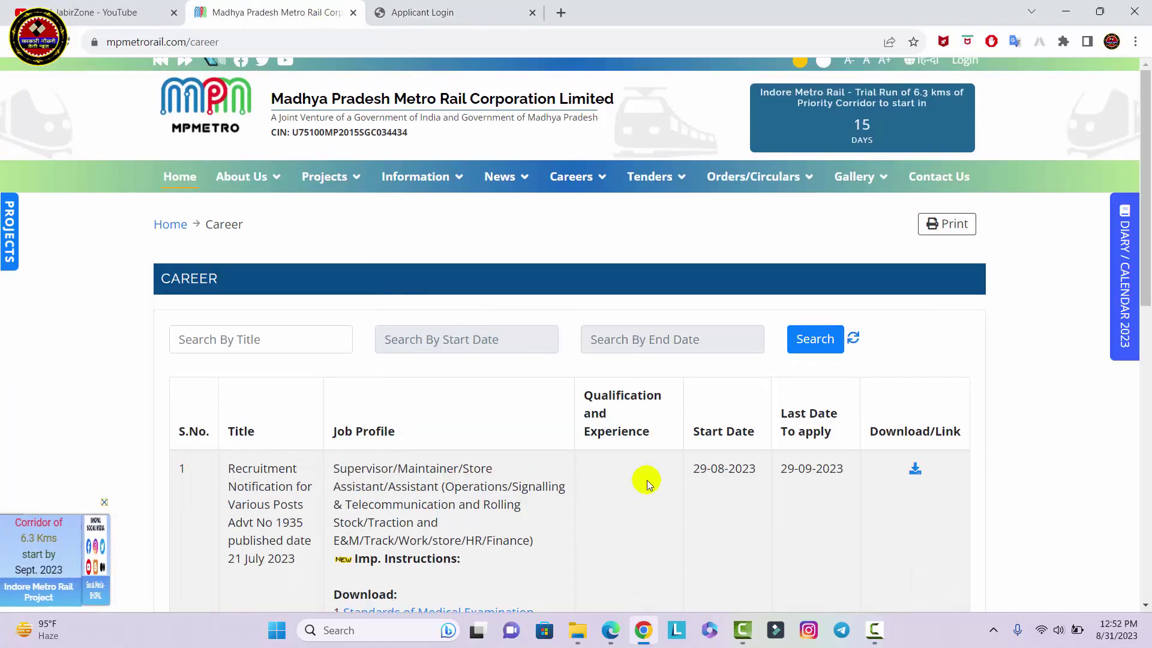
scroll(646, 480, "down", 3)
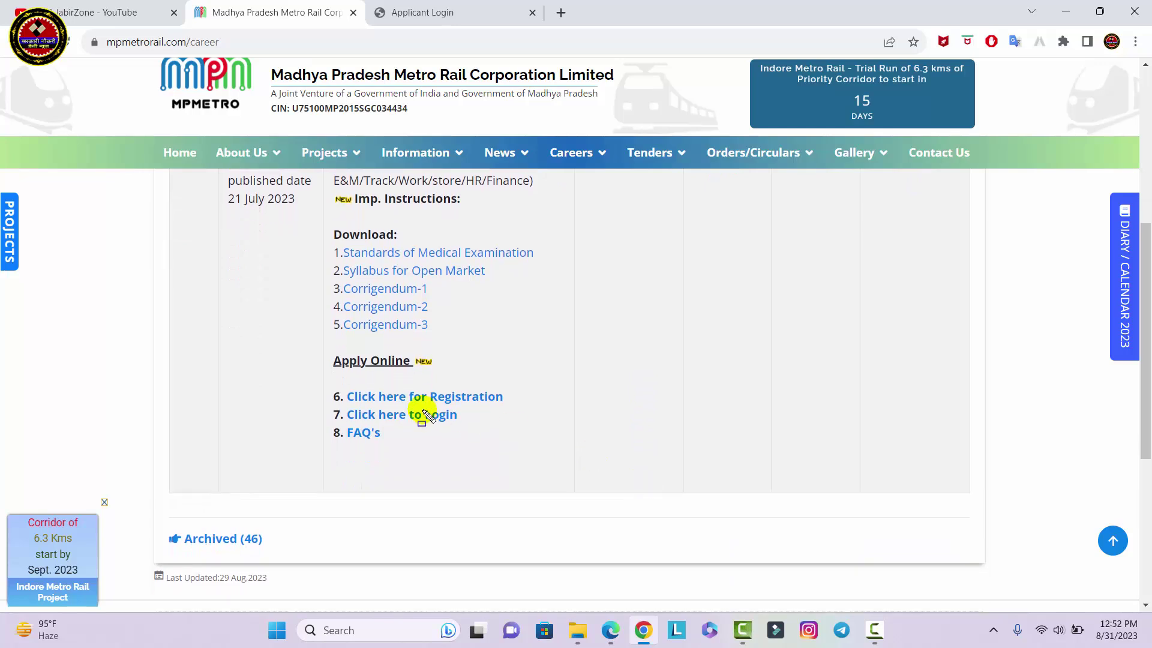
left_click_drag(345, 394, 515, 409)
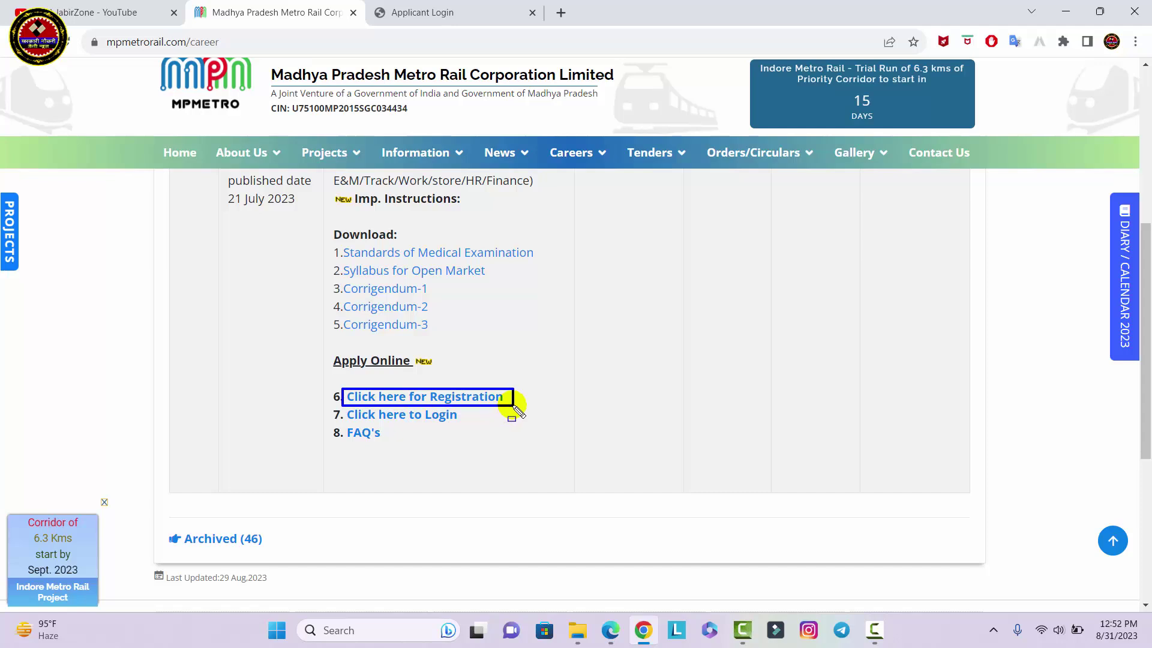
left_click(484, 399)
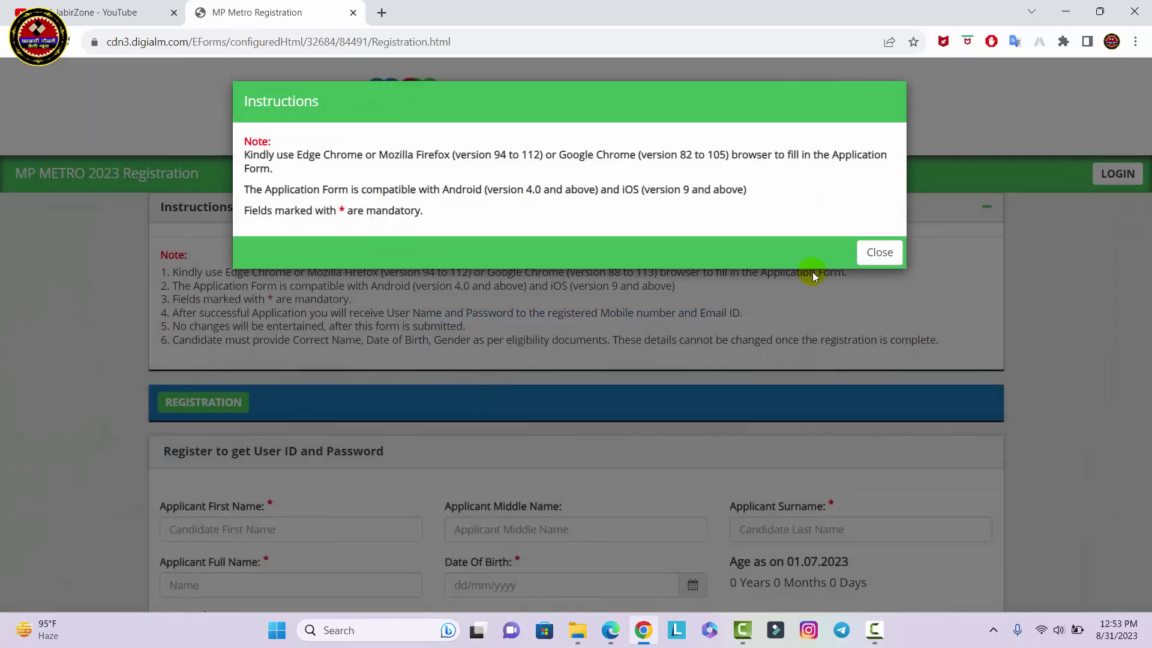
Dismiss the browser-compatibility instructions and accept the personal data consent notice
left_click(880, 252)
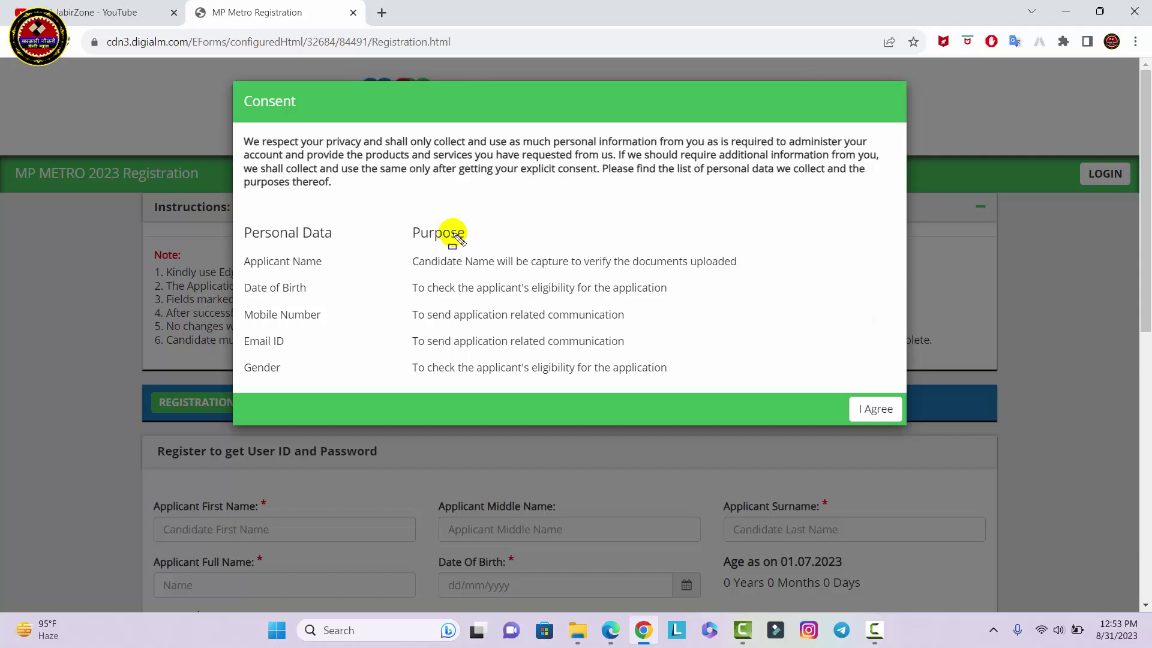
left_click_drag(231, 243, 840, 449)
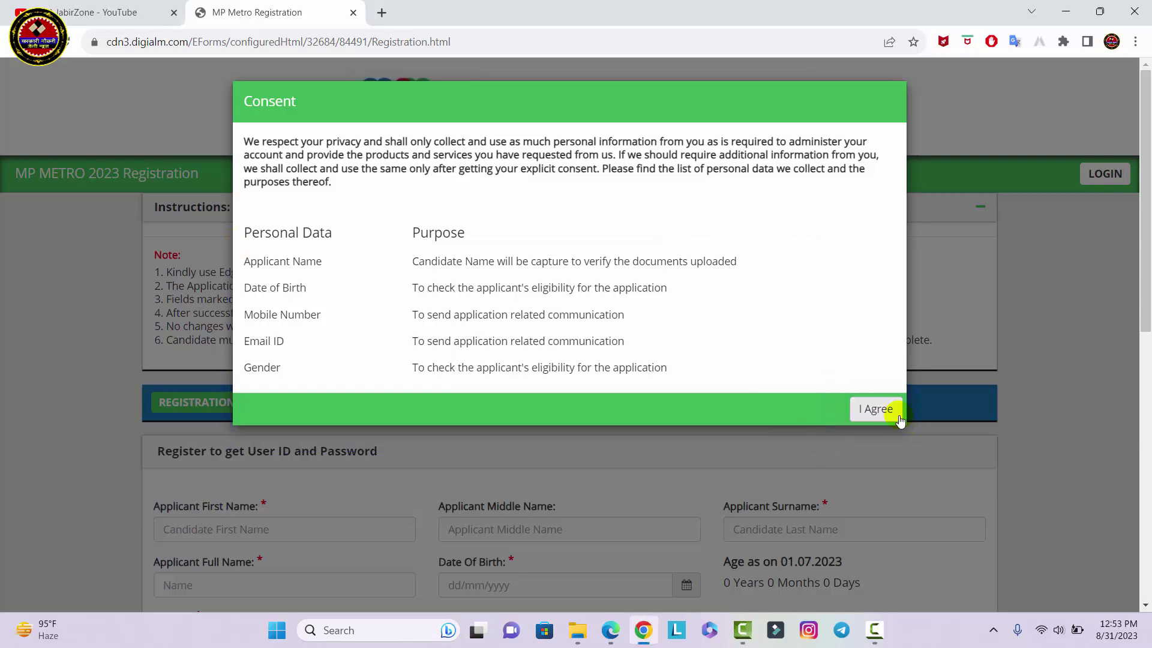
left_click(884, 413)
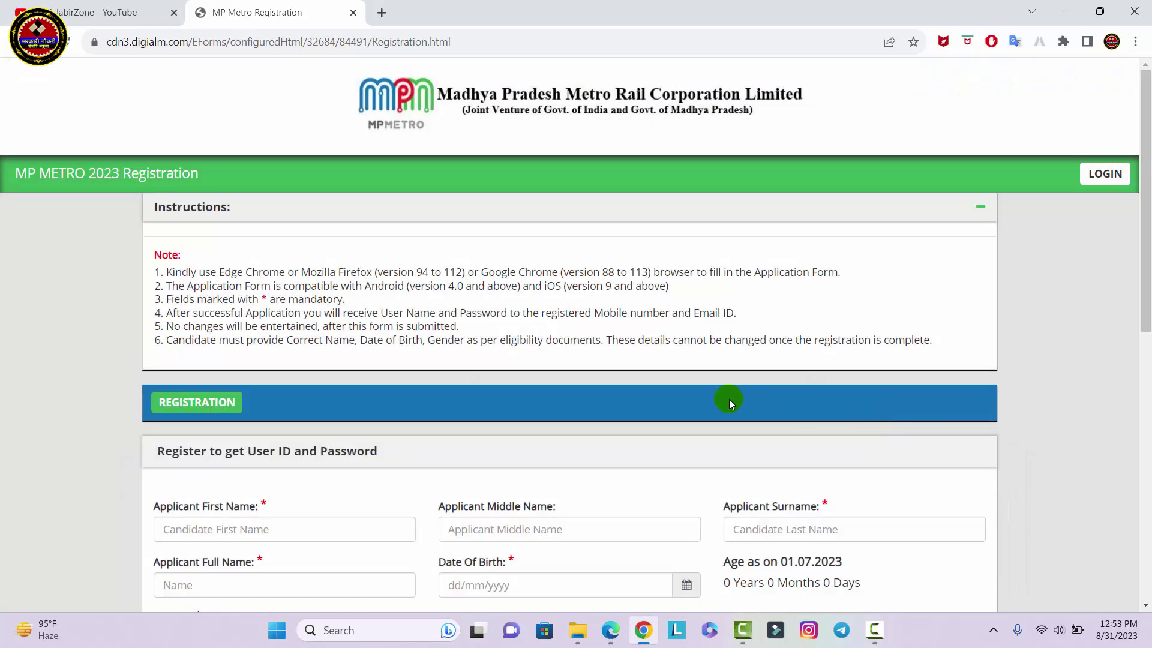
Enter the applicant's first name, surname, full name, date of birth and gender Male
scroll(728, 399, "down", 4)
scroll(729, 399, "down", 2)
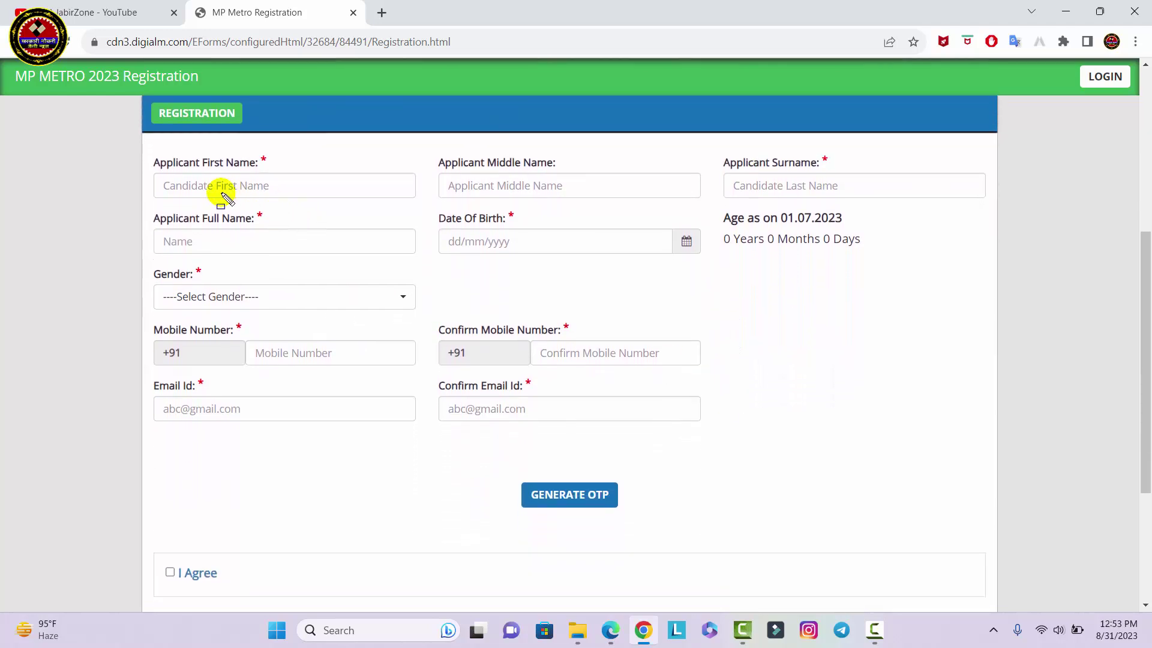
left_click_drag(154, 170, 292, 193)
left_click_drag(441, 174, 575, 198)
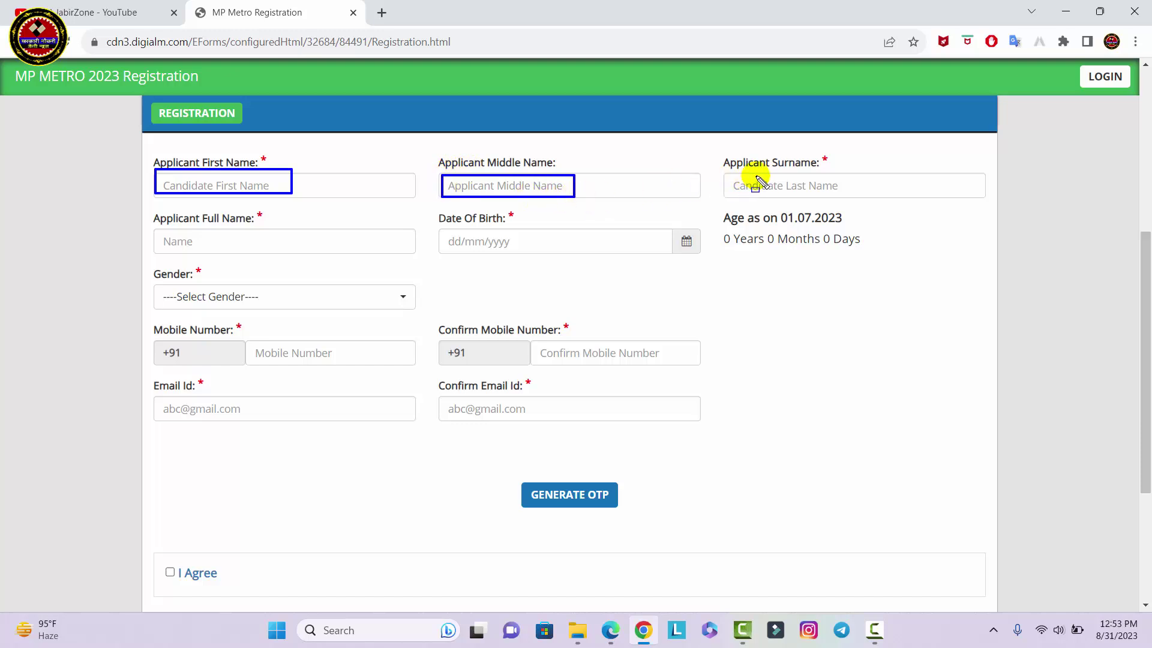
left_click_drag(734, 174, 847, 197)
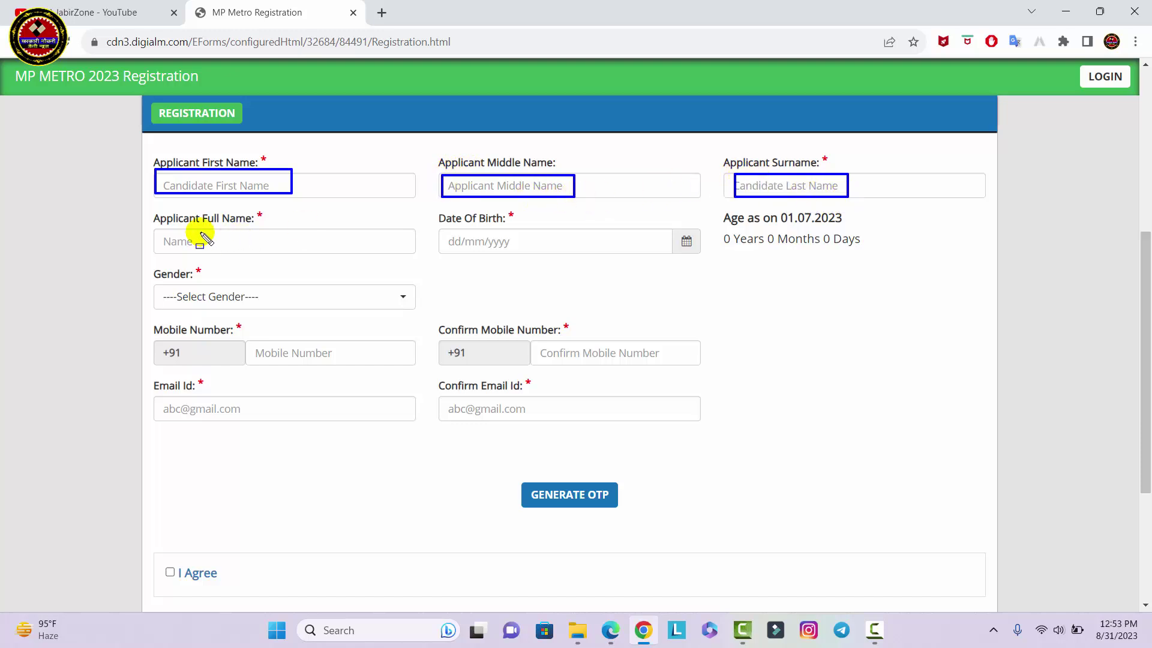
left_click_drag(157, 230, 291, 254)
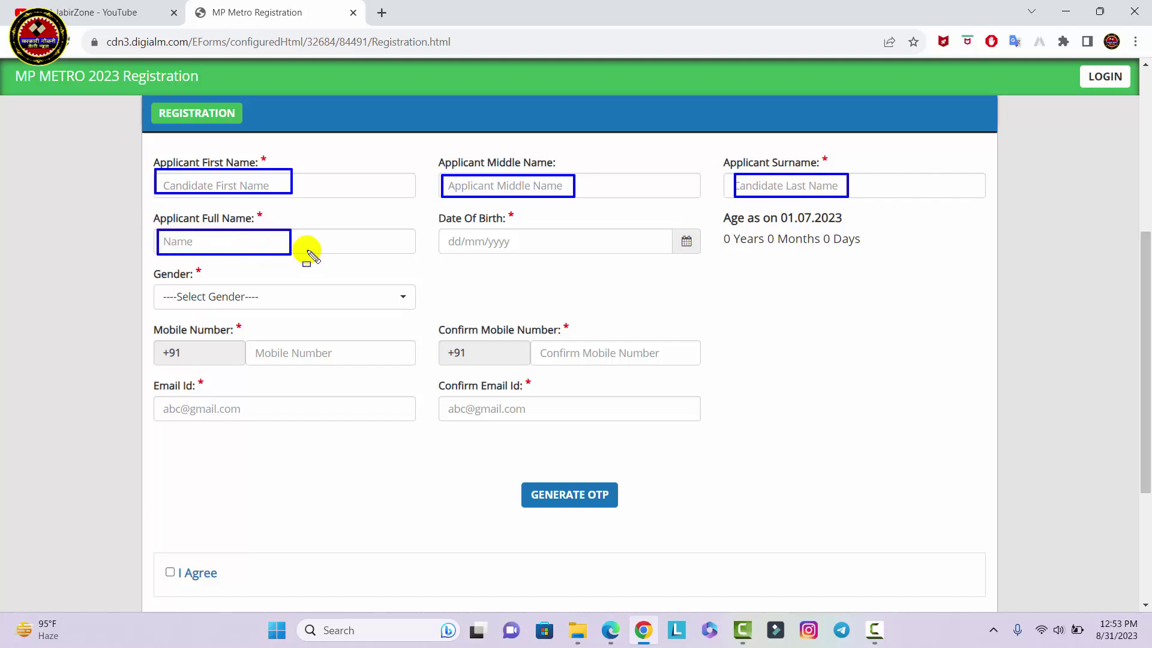
left_click_drag(439, 229, 517, 252)
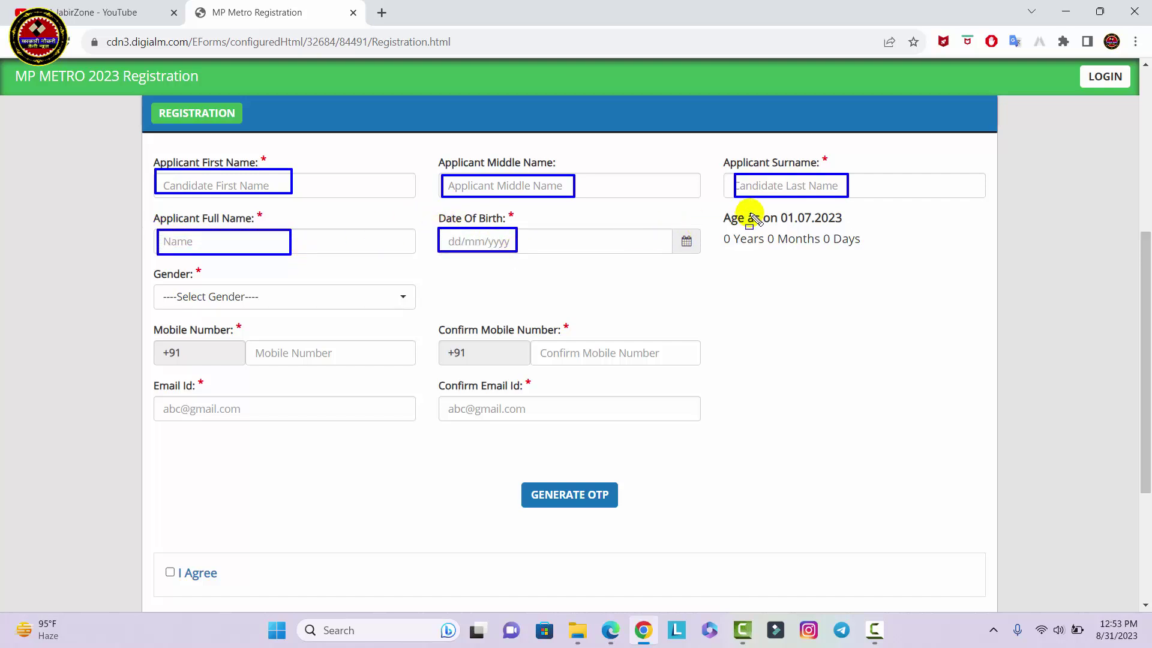
left_click_drag(714, 210, 859, 225)
left_click_drag(720, 234, 870, 247)
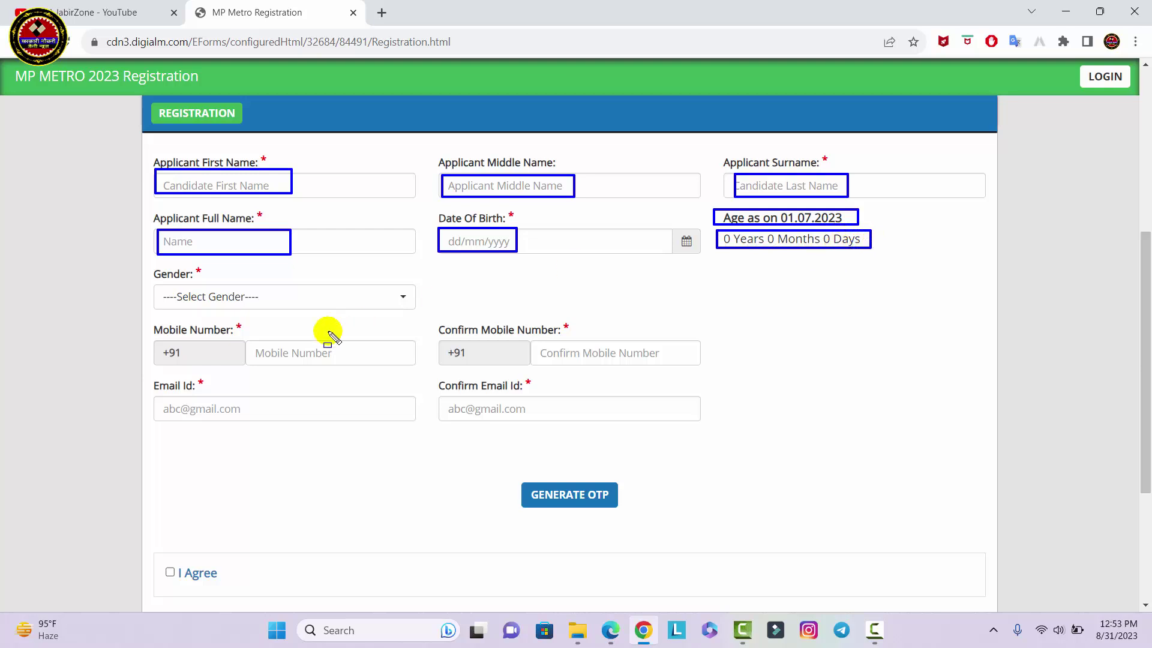
Enter and confirm the applicant's mobile number and e-mail ID
left_click_drag(149, 284, 290, 306)
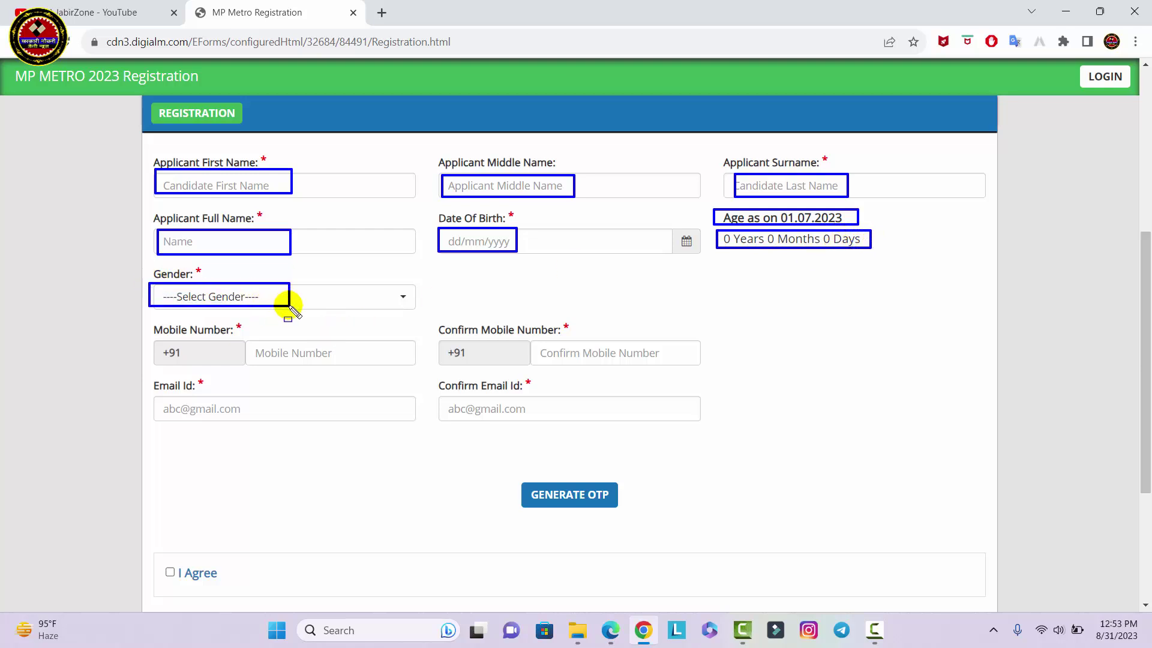
left_click_drag(259, 344, 344, 361)
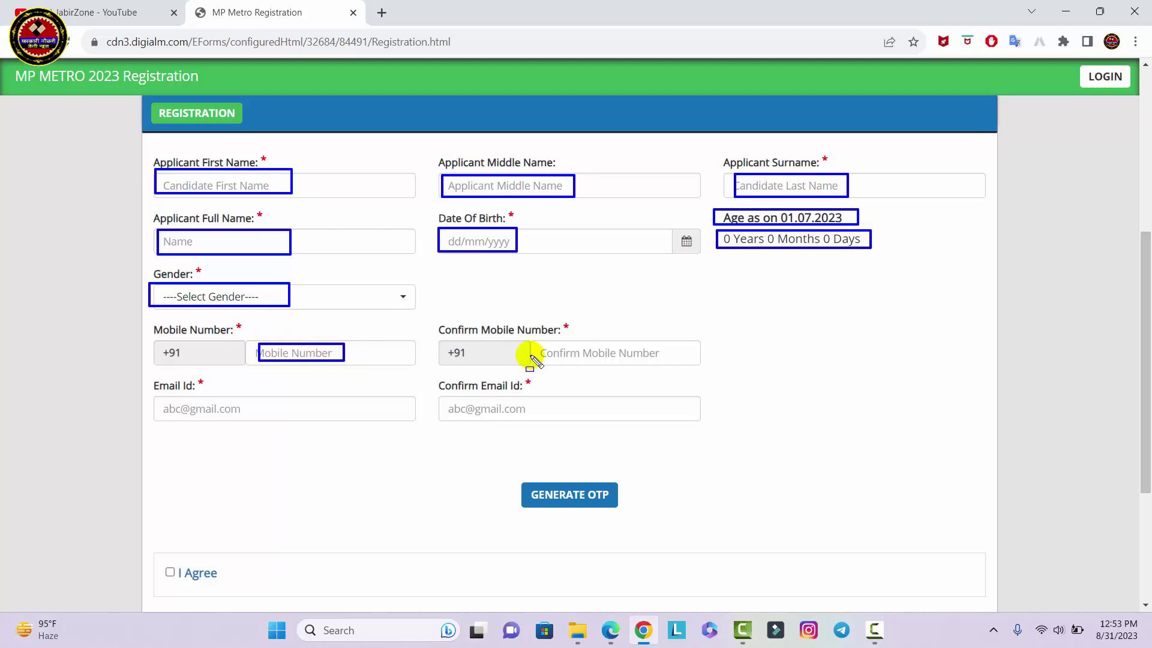
left_click_drag(547, 344, 642, 361)
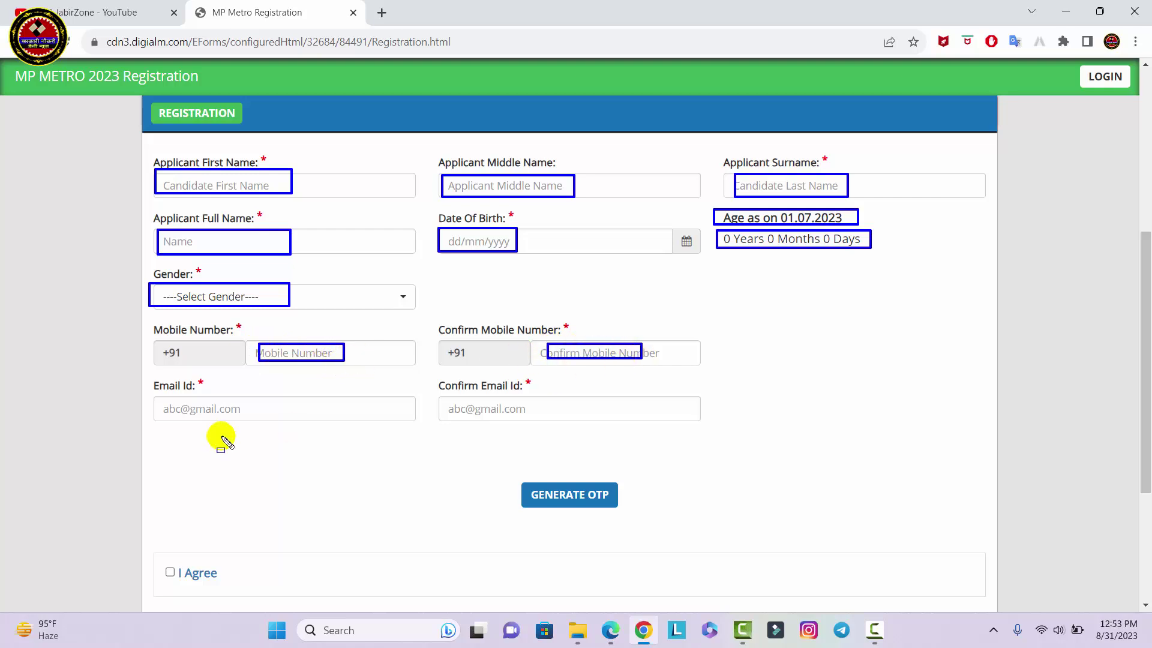
left_click_drag(157, 395, 262, 422)
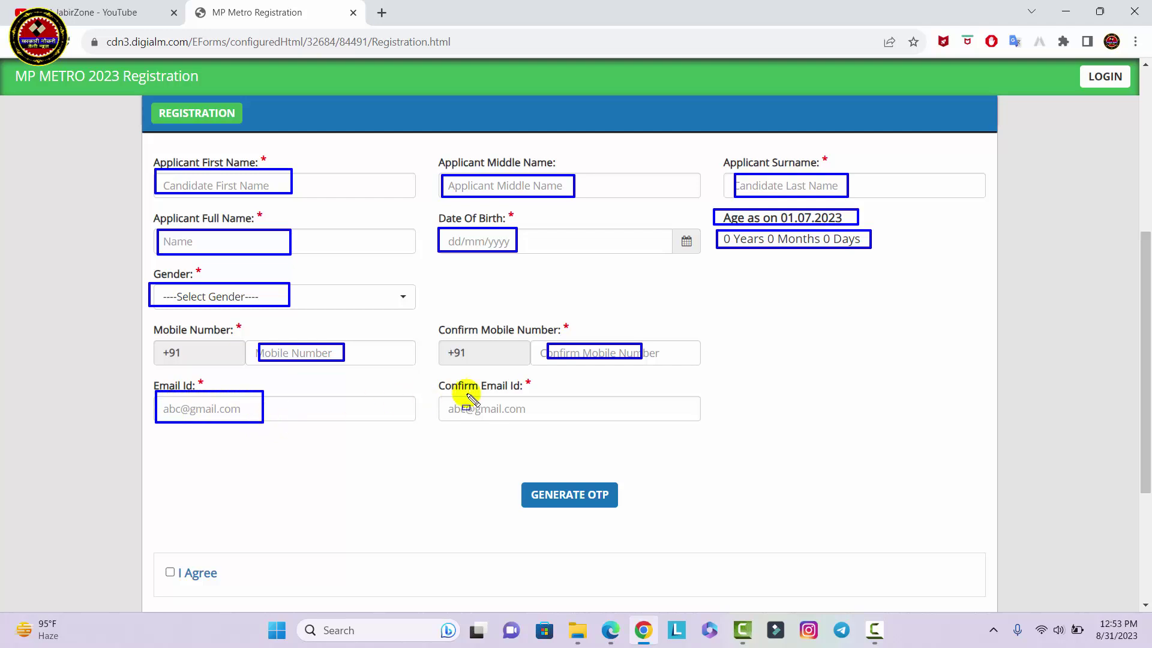
left_click_drag(460, 394, 529, 420)
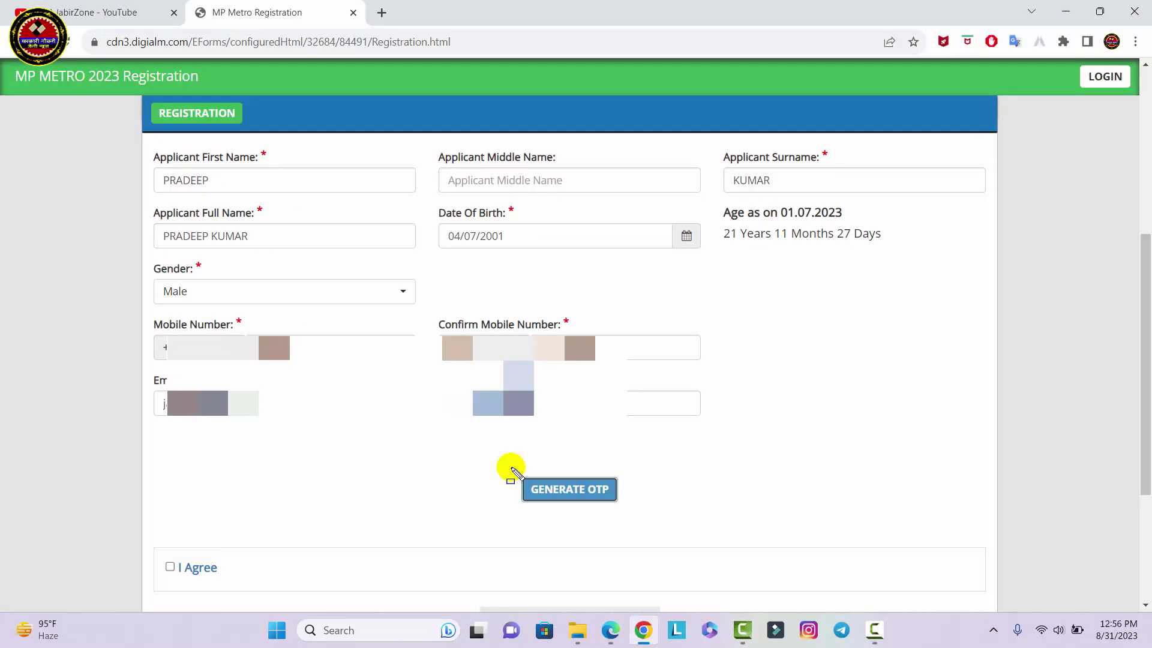
left_click_drag(512, 467, 595, 488)
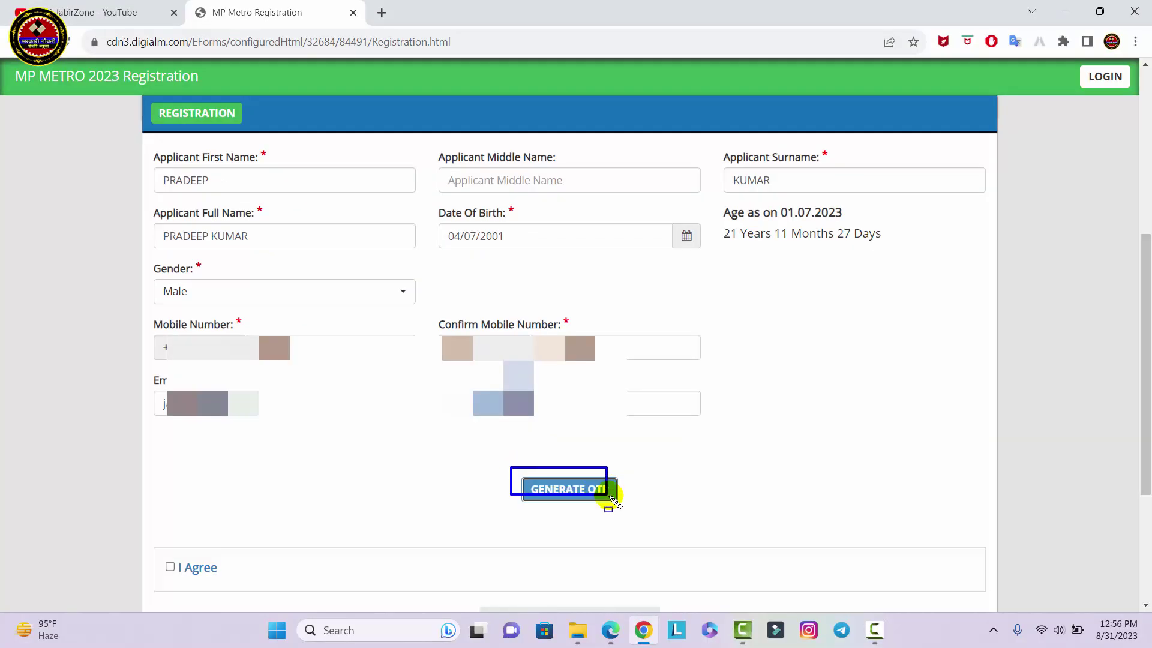
Generate OTPs by submitting captcha mrd3efr and acknowledge the OTP-sent alert
left_click(599, 490)
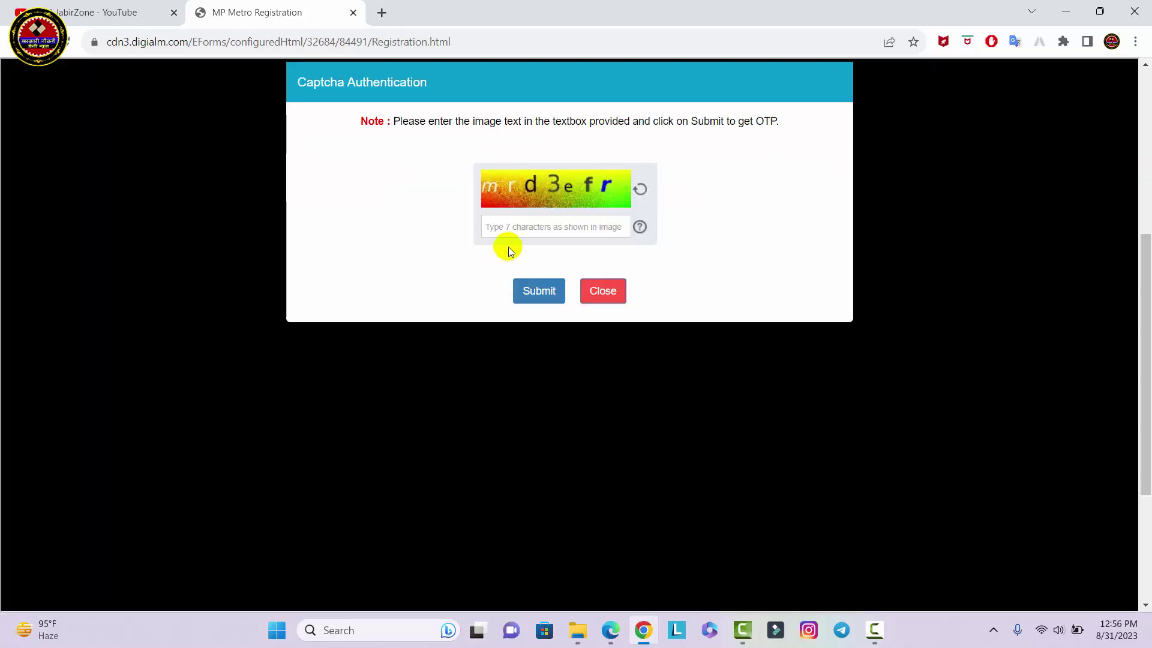
left_click(517, 226)
type("mrd3efr")
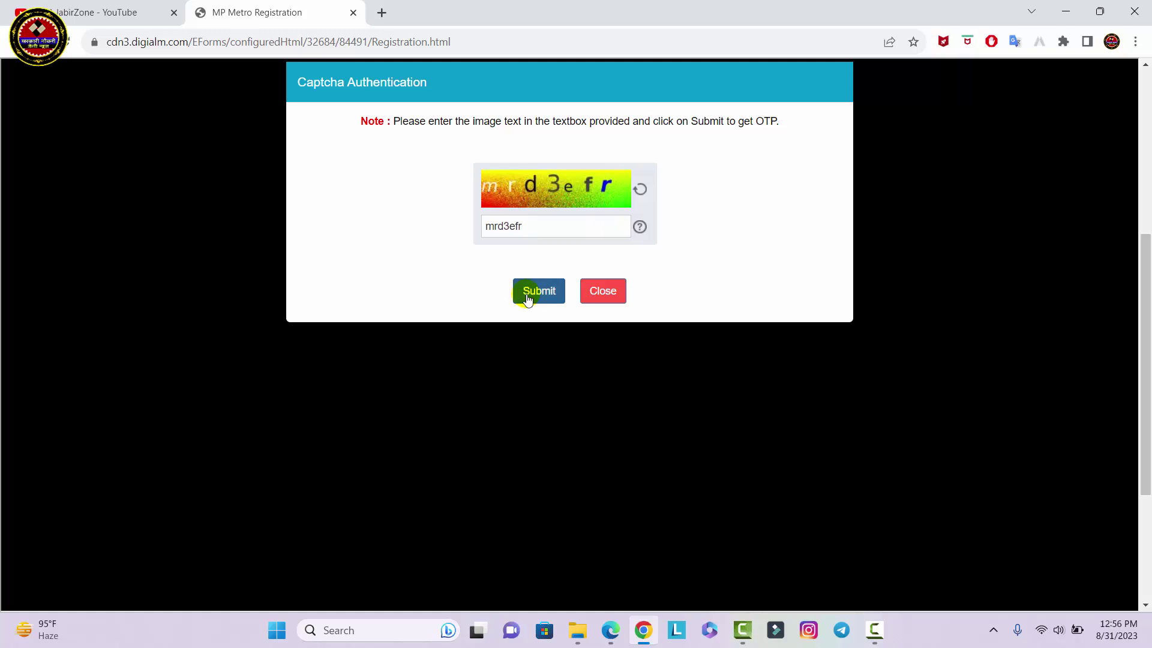
left_click(540, 294)
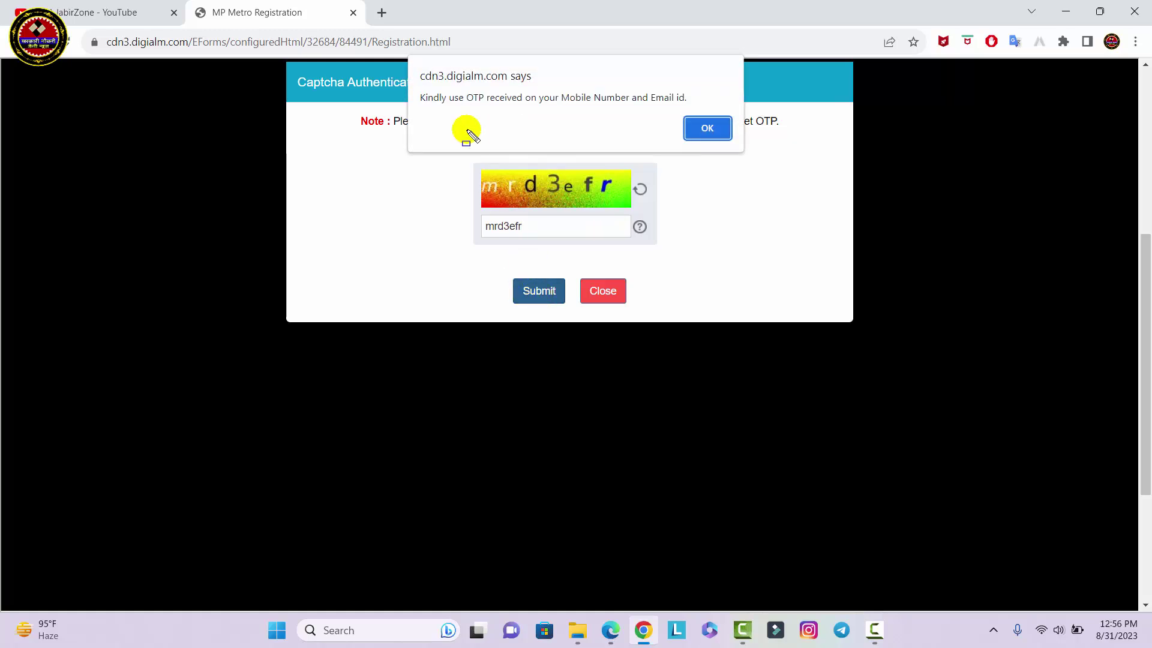
mouse_move(411, 84)
left_mouse_down()
mouse_move(538, 106)
mouse_move(695, 113)
left_mouse_up()
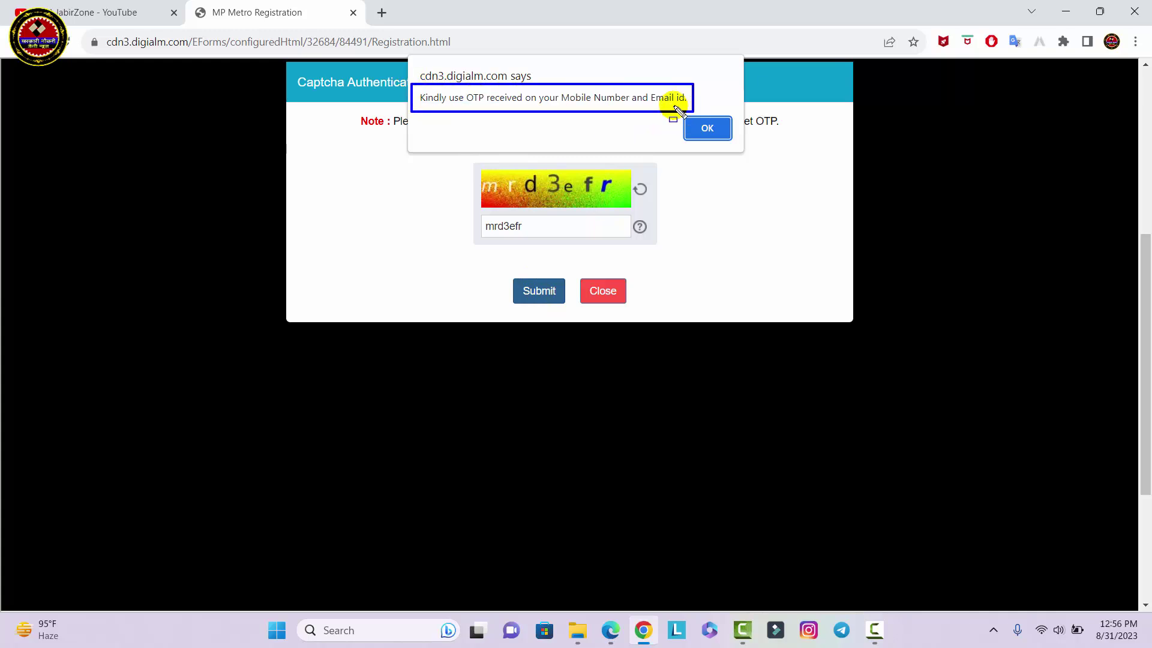
left_click_drag(458, 86, 522, 110)
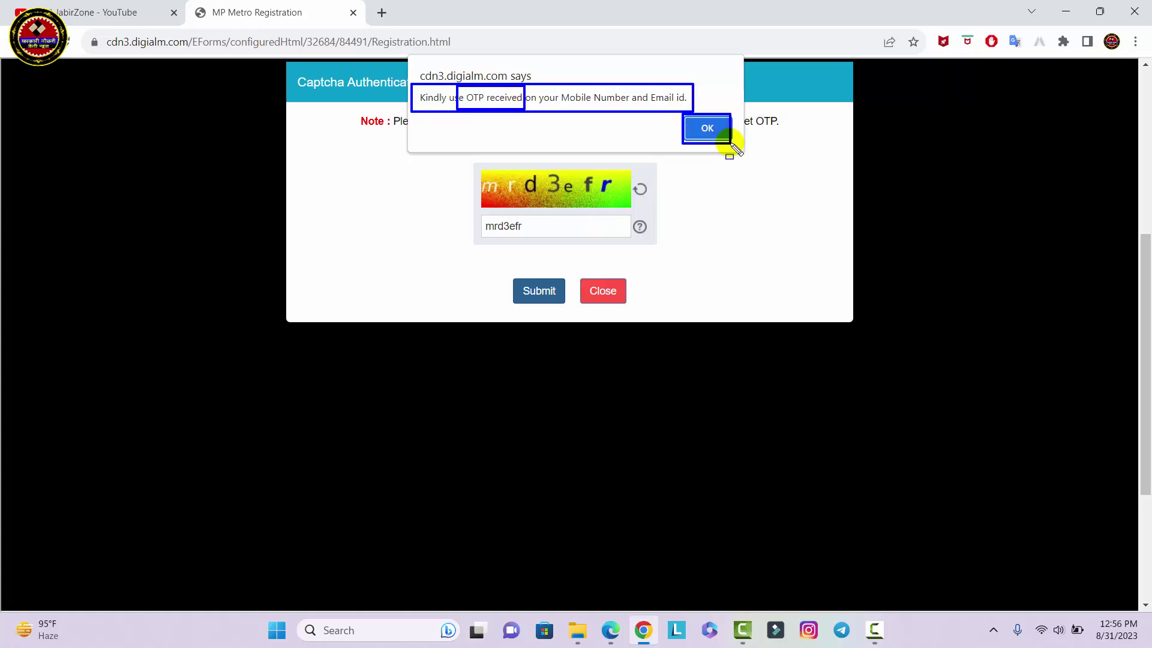
left_click(723, 135)
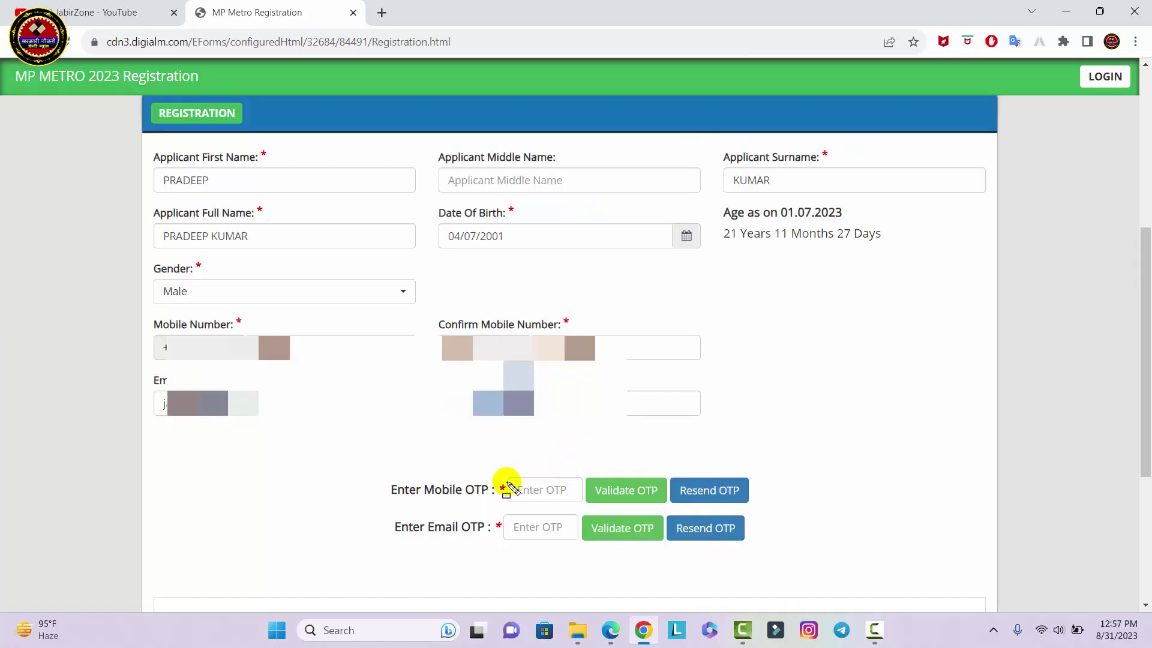
Validate the mobile OTP and the e-mail OTP, acknowledging each confirmation alert
left_click_drag(507, 480, 574, 499)
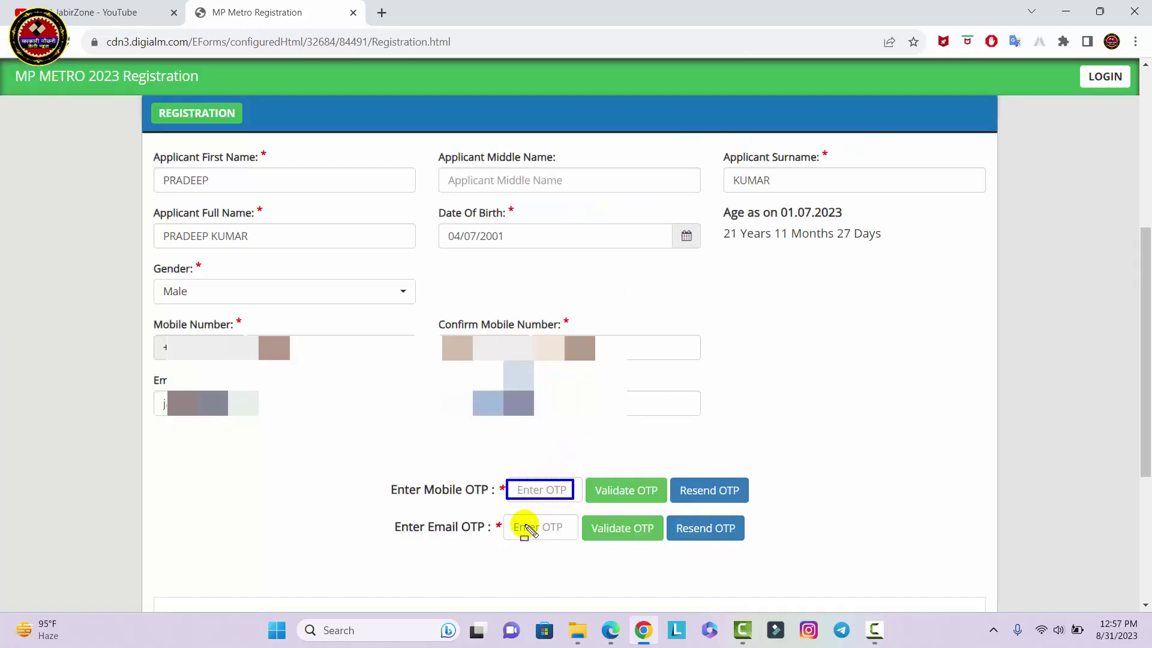
left_click_drag(511, 523, 566, 540)
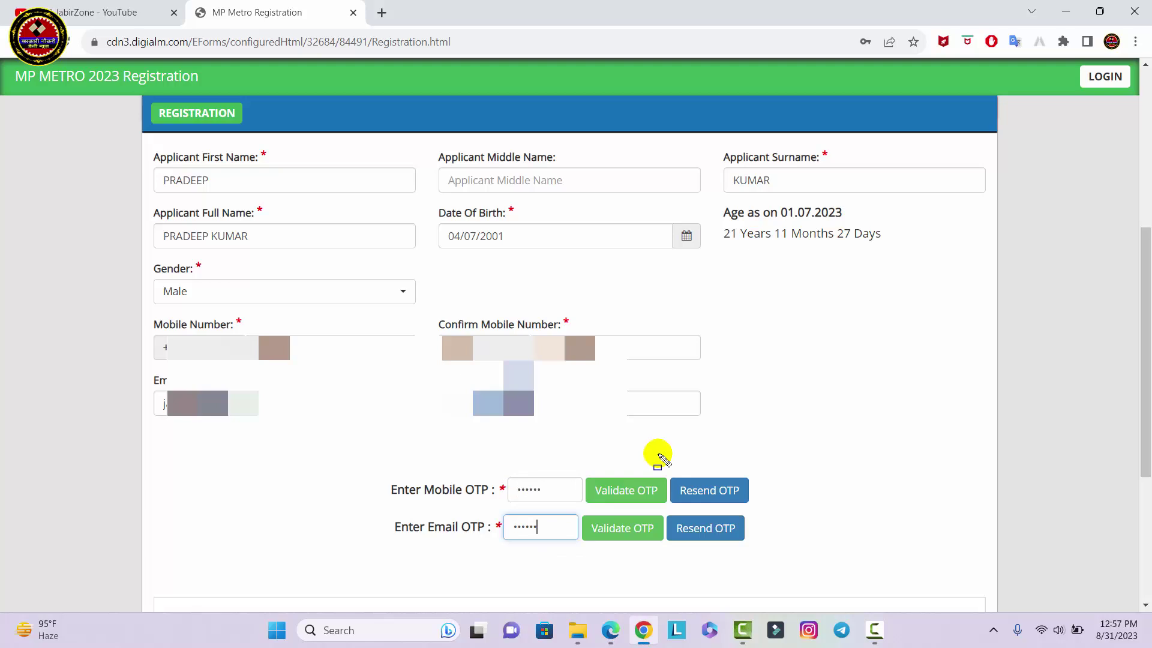
left_click(627, 490)
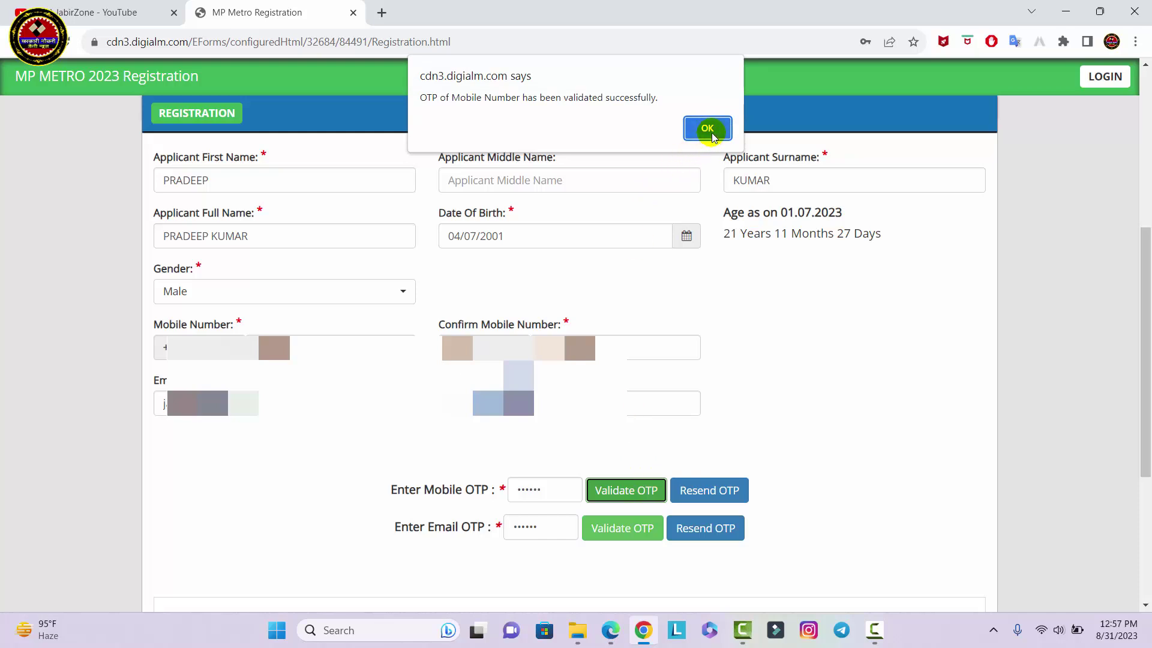
left_click(709, 129)
left_click(623, 492)
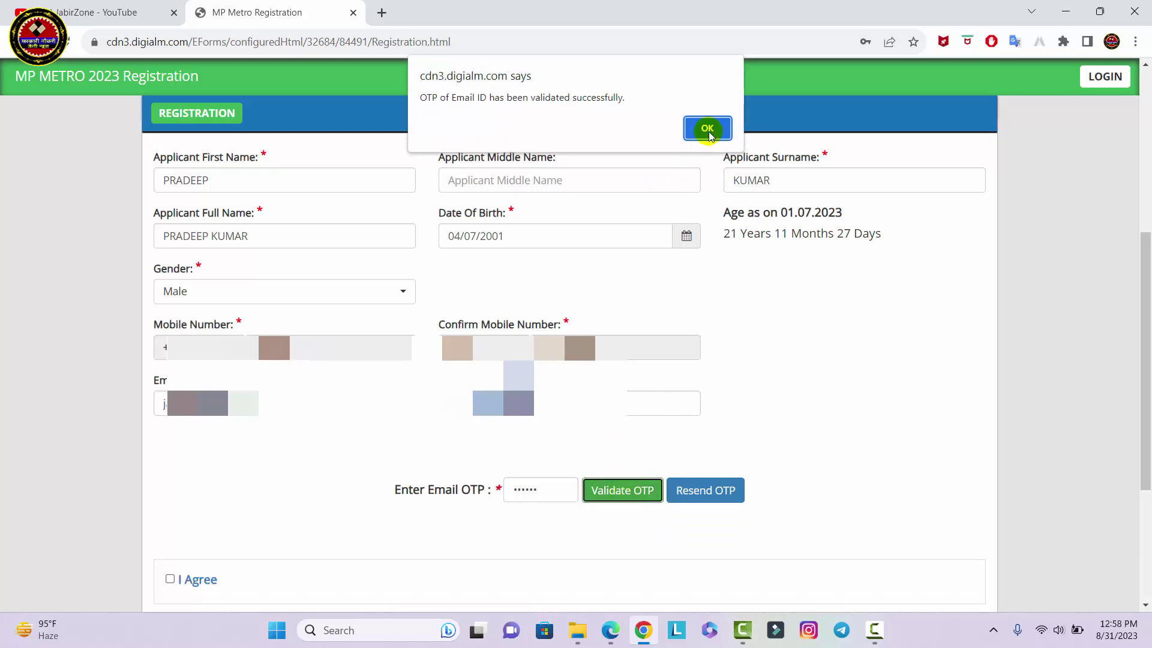
left_click(708, 134)
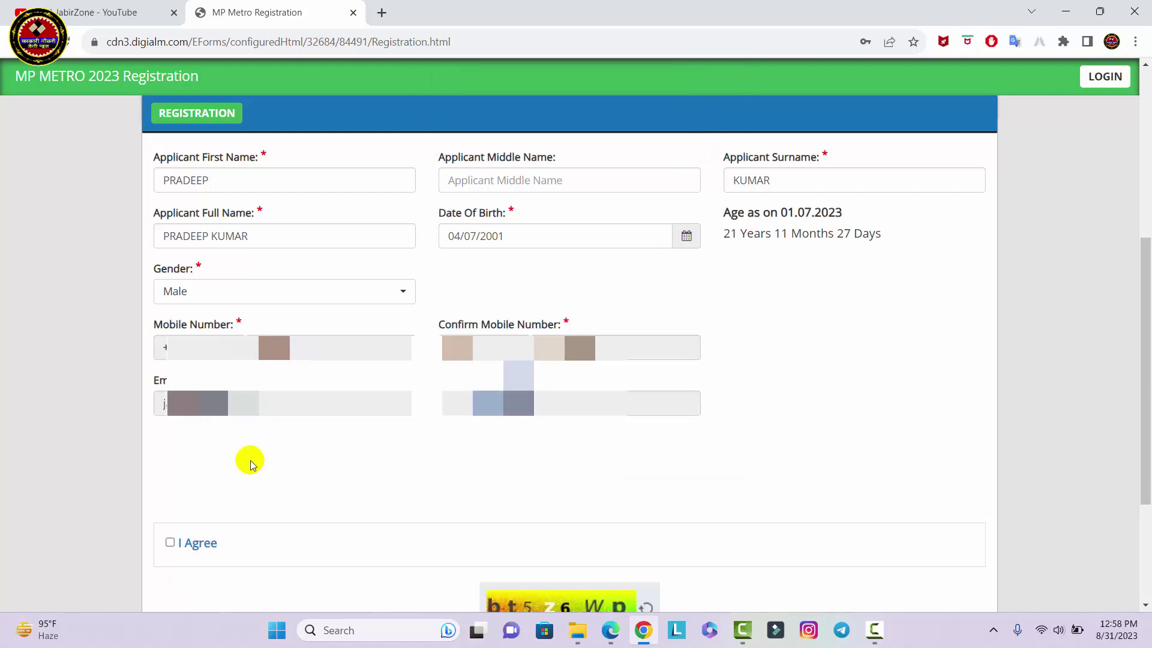
Agree to the declaration and reverify the details with captcha bt5z6Wp
left_click(210, 555)
scroll(210, 554, "down", 3)
type("bt")
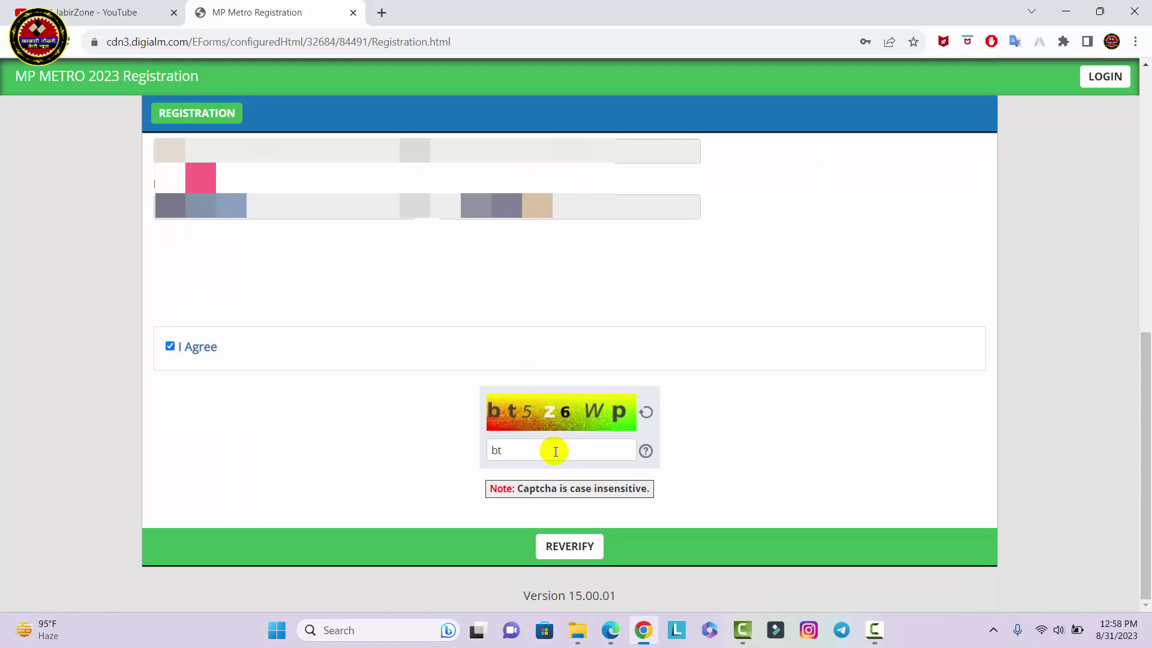
type("5z6Wp")
left_click(543, 544)
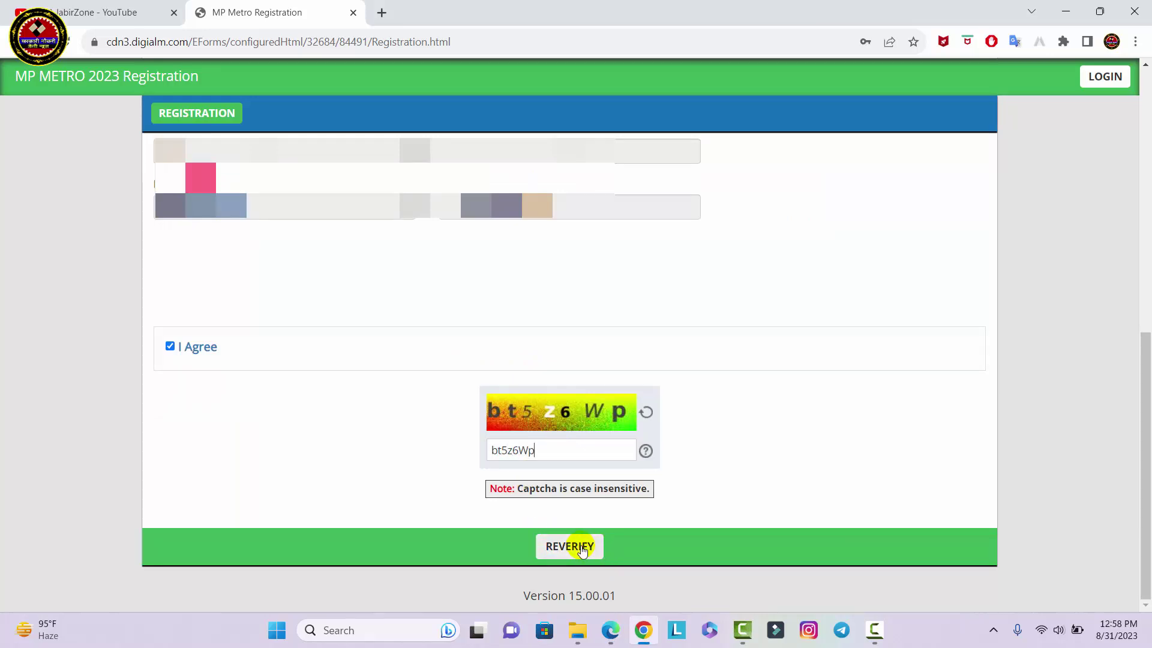
Review the verification table's entered values and their confirmation ticks
scroll(887, 514, "down", 5)
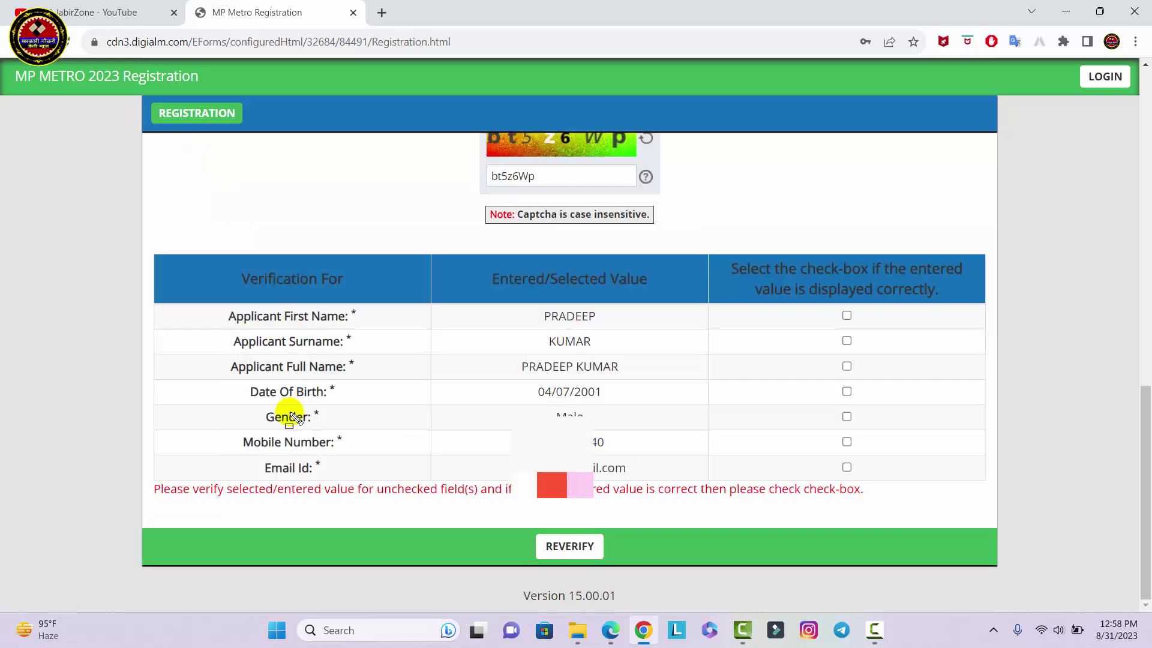
left_click_drag(202, 301, 900, 508)
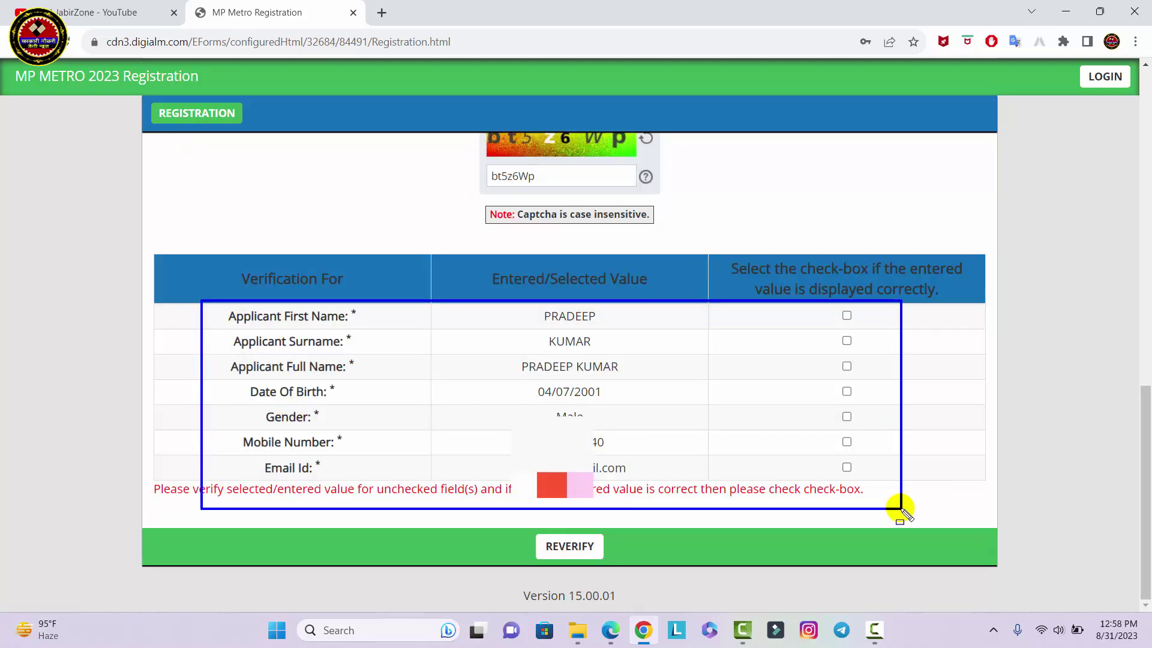
left_click_drag(490, 296, 691, 502)
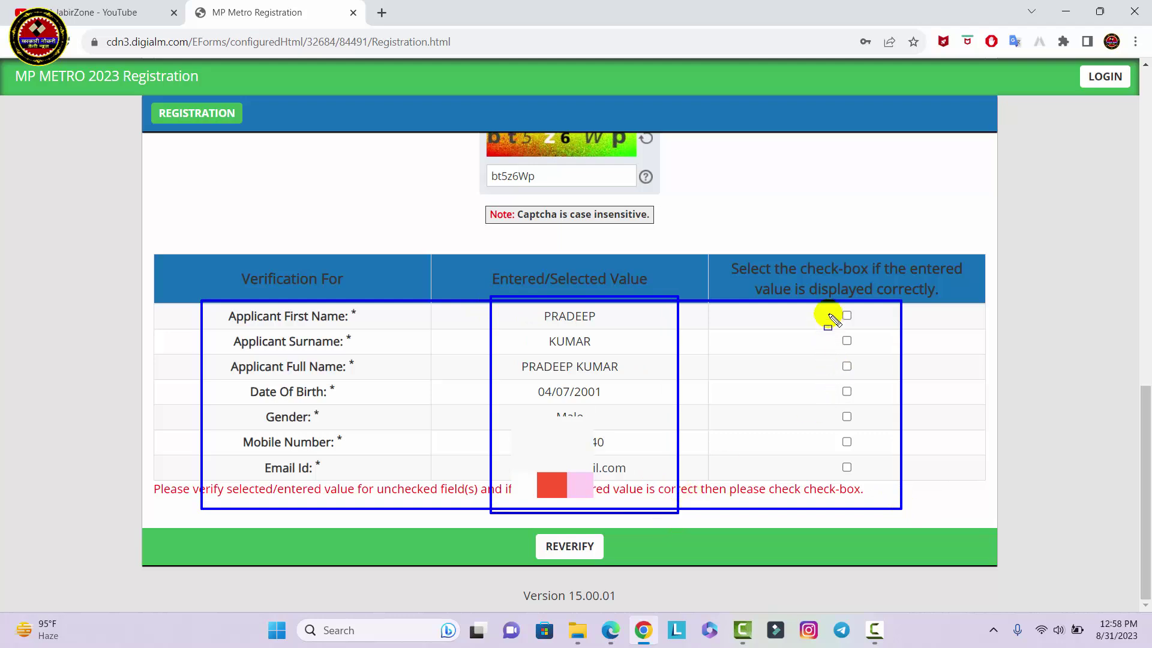
left_click_drag(828, 302, 889, 495)
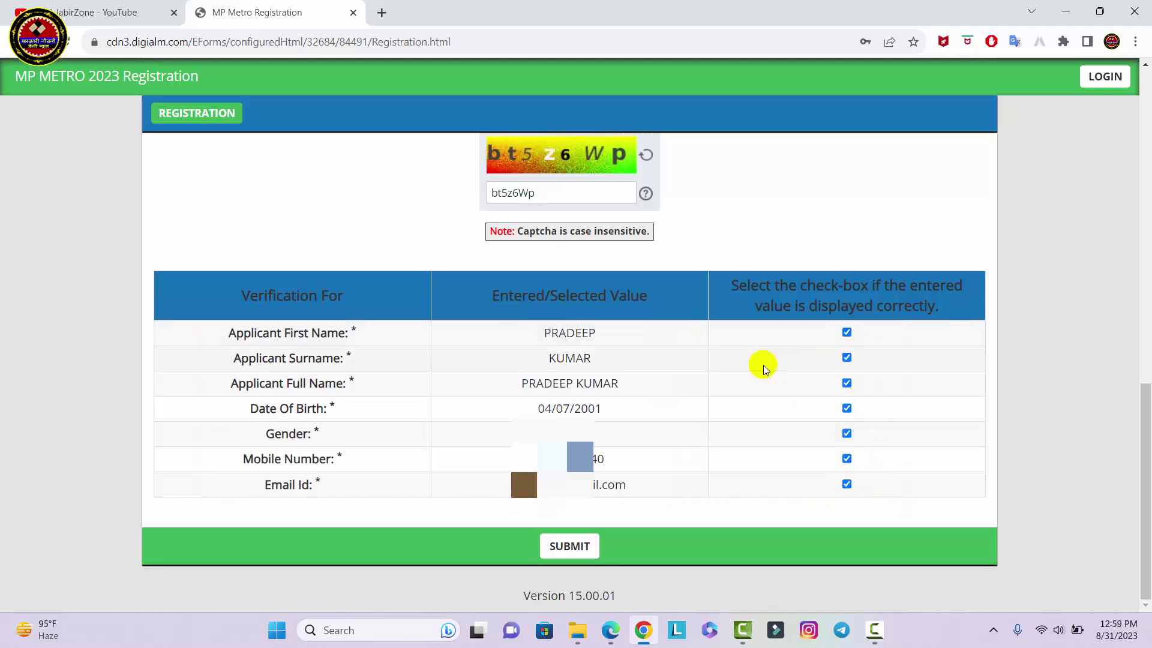
mouse_move(496, 327)
left_mouse_down()
mouse_move(621, 461)
mouse_move(681, 500)
left_mouse_up()
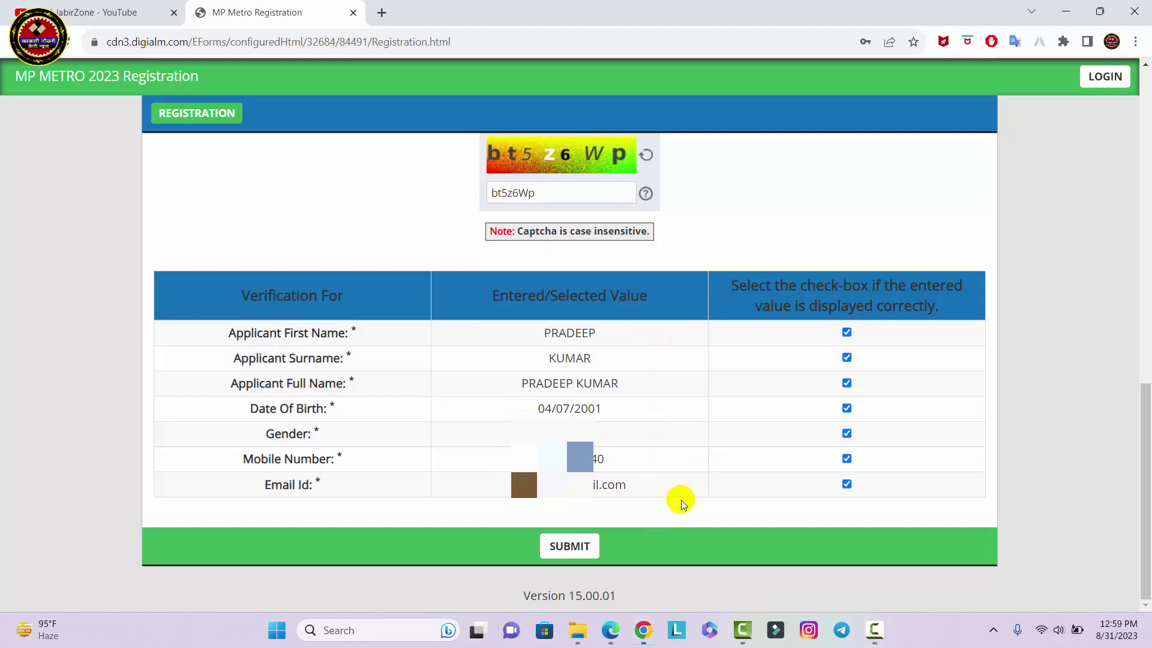
Submit and confirm the registration, then review the issued registration number and Print/Logout options
left_click(576, 547)
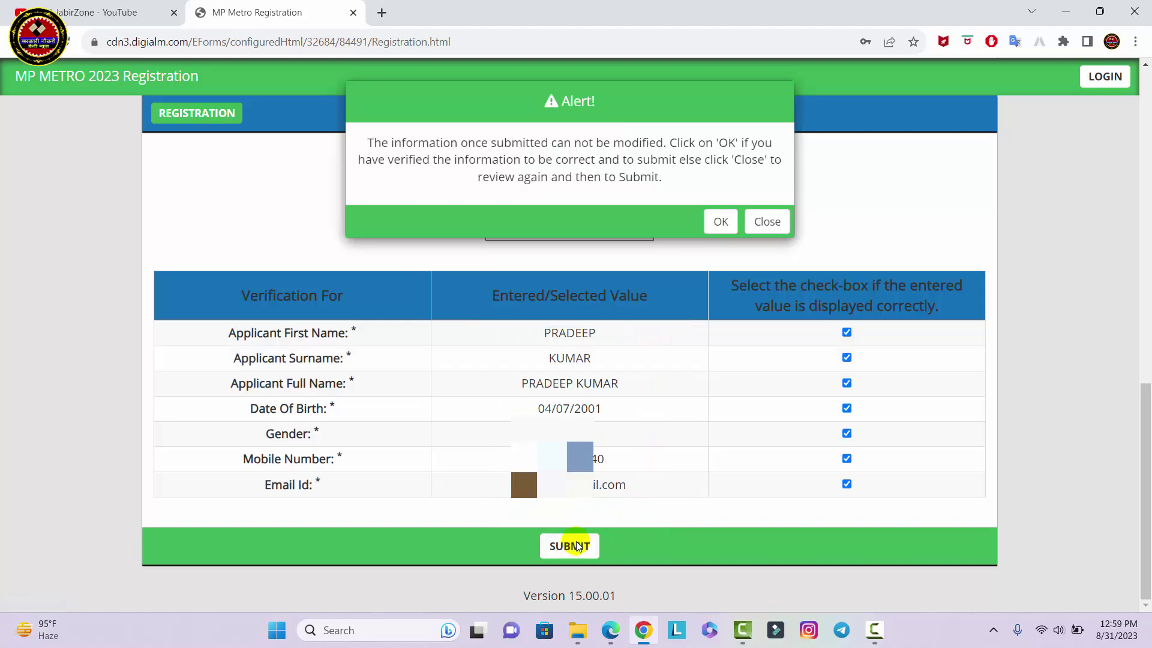
left_click(721, 198)
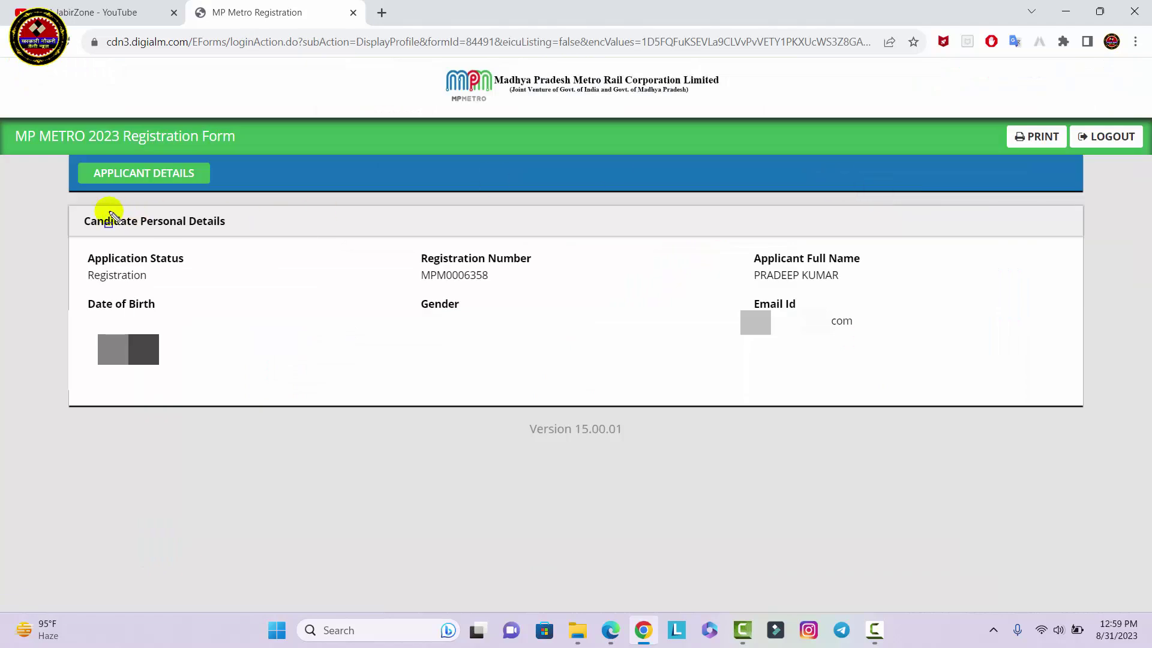
left_click_drag(63, 204, 947, 425)
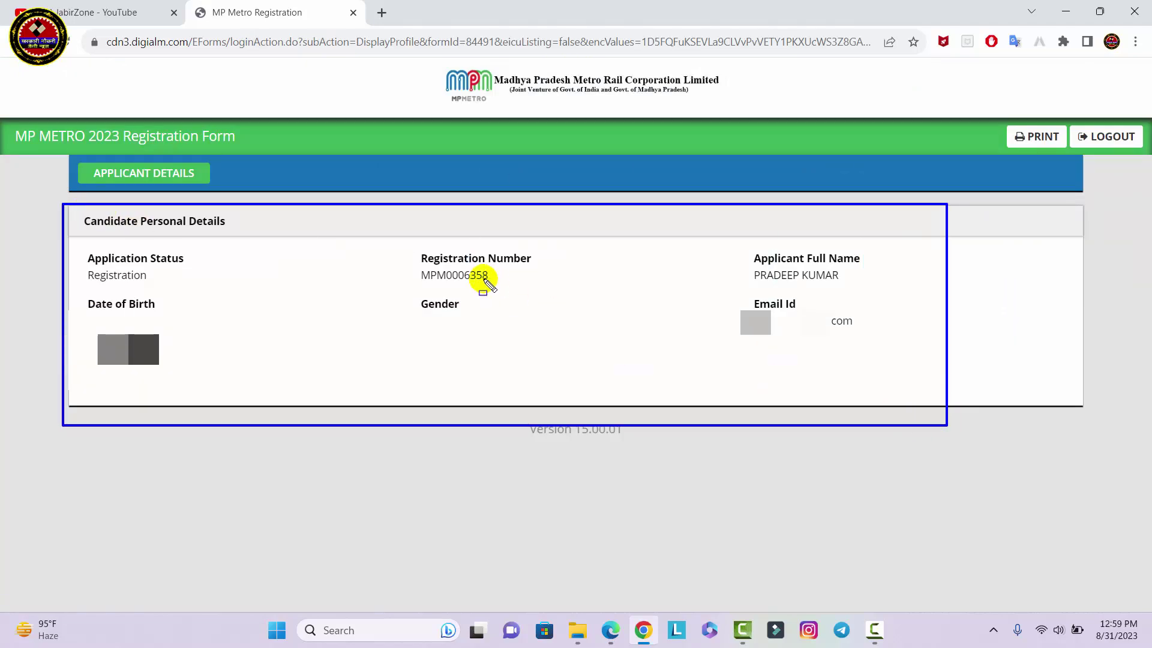
mouse_move(398, 242)
left_mouse_down()
mouse_move(498, 285)
mouse_move(559, 295)
left_mouse_up()
key("e")
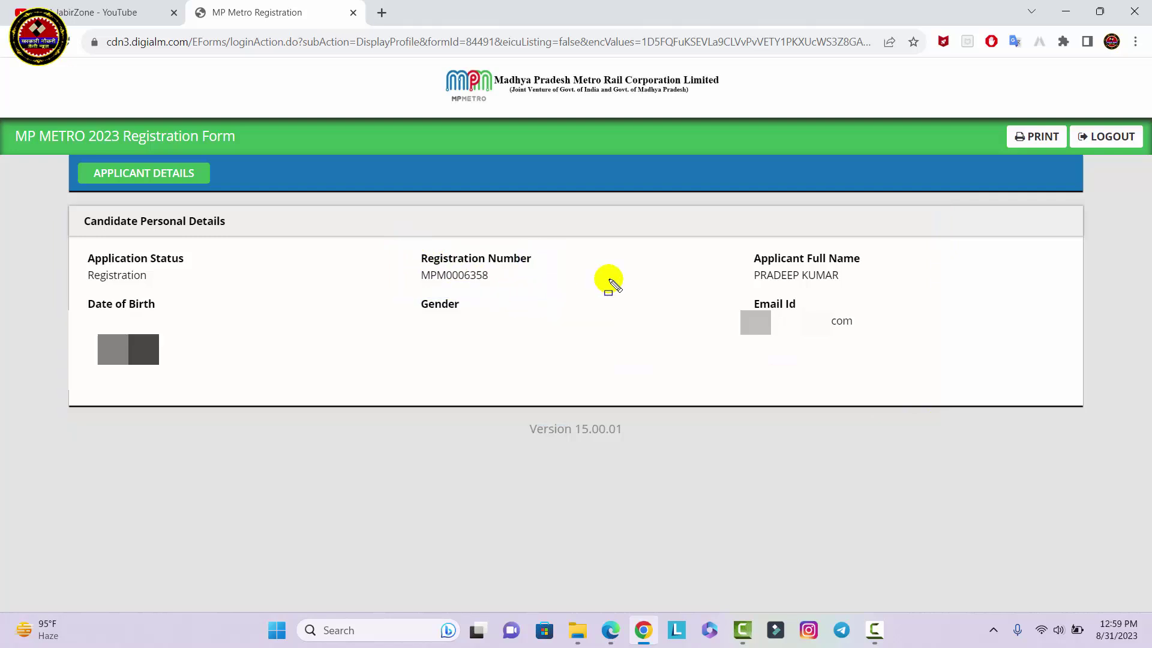
left_click_drag(998, 120, 1073, 157)
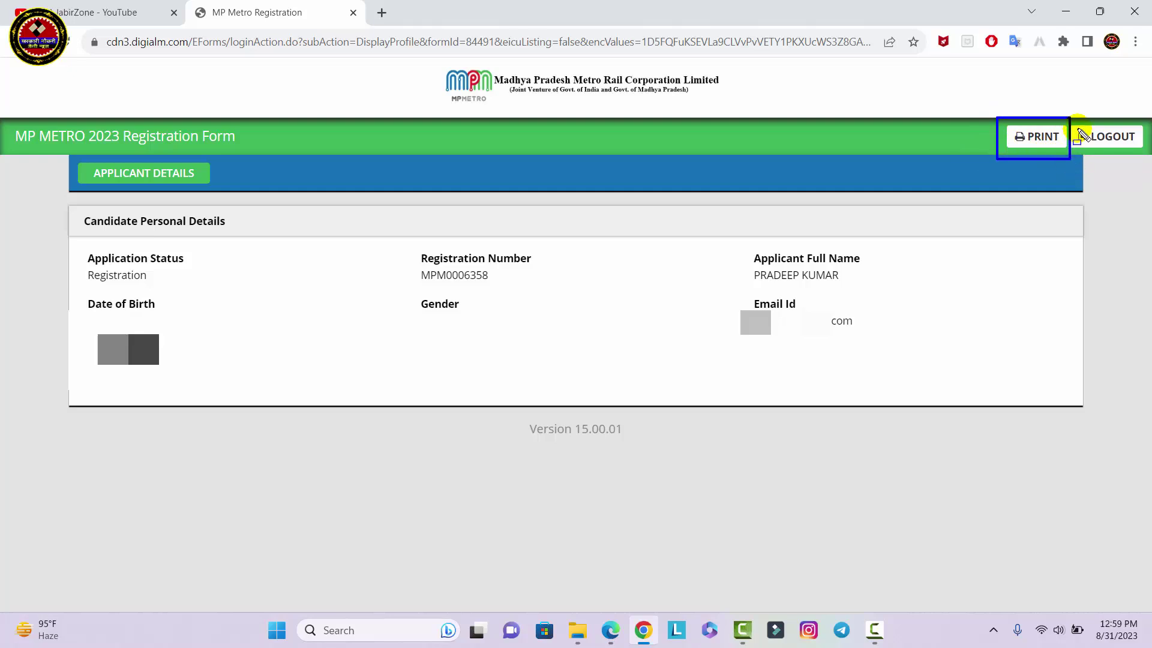
mouse_move(1066, 121)
left_mouse_down()
mouse_move(1109, 153)
mouse_move(1142, 158)
left_mouse_up()
Log out, then log in using the issued registration number as User ID, plus password and captcha
key("e")
left_click(1111, 136)
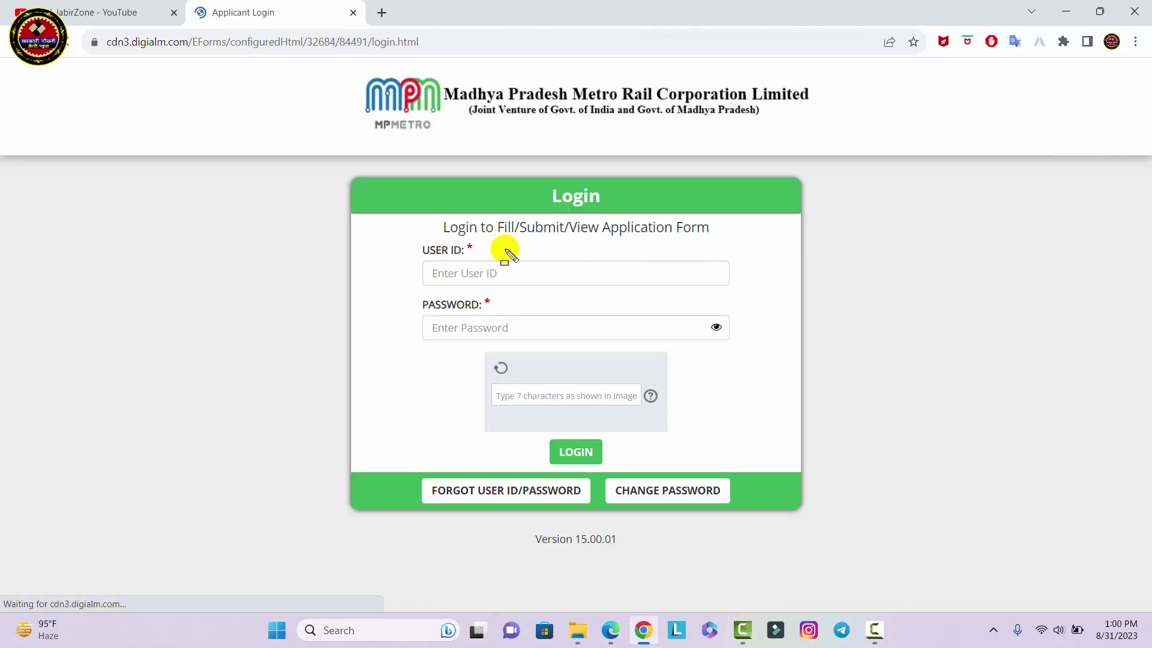
left_click_drag(424, 261, 598, 283)
left_click_drag(425, 316, 542, 336)
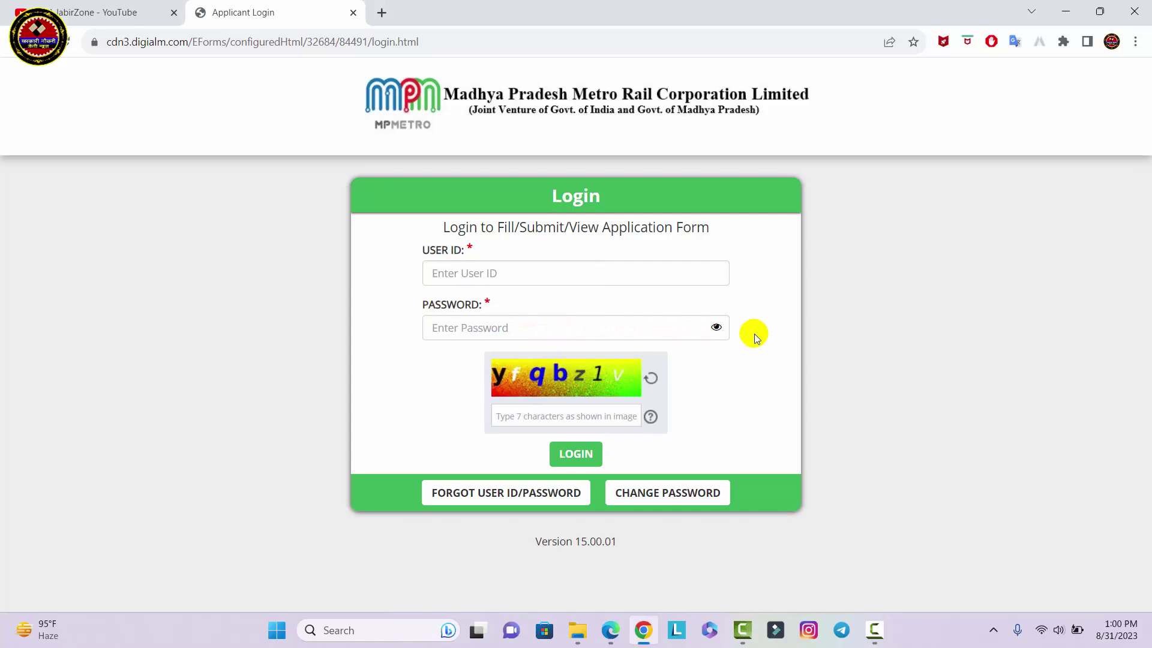
left_click_drag(403, 239, 762, 351)
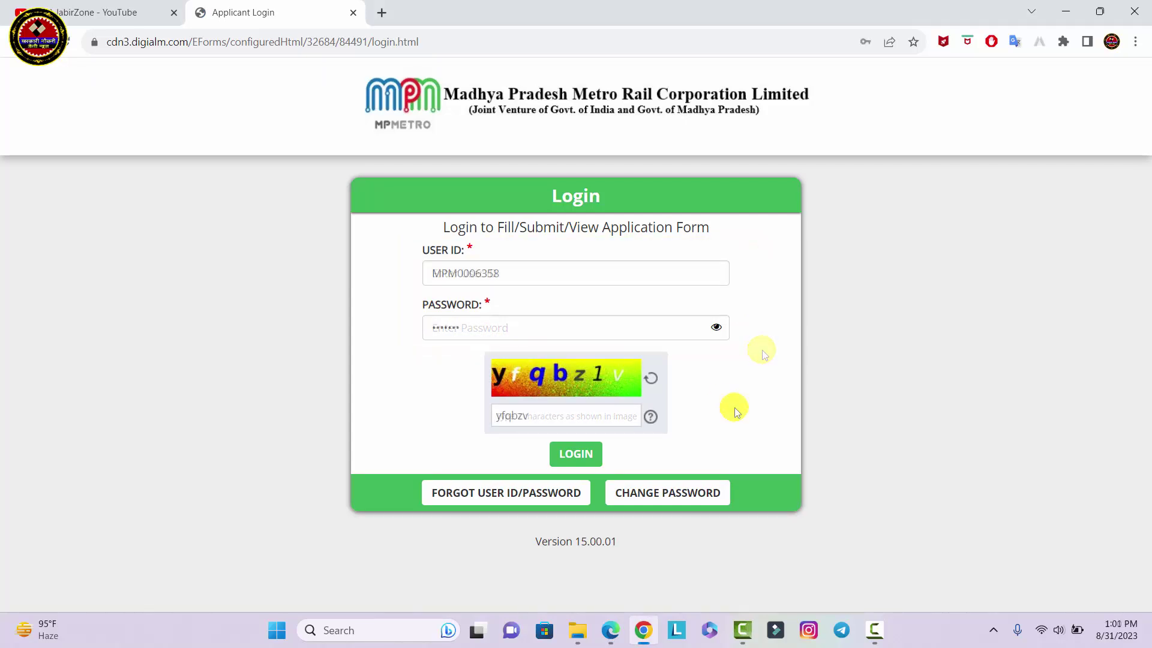
mouse_move(483, 353)
left_mouse_down()
mouse_move(596, 398)
mouse_move(637, 398)
left_mouse_up()
left_click_drag(482, 400, 554, 428)
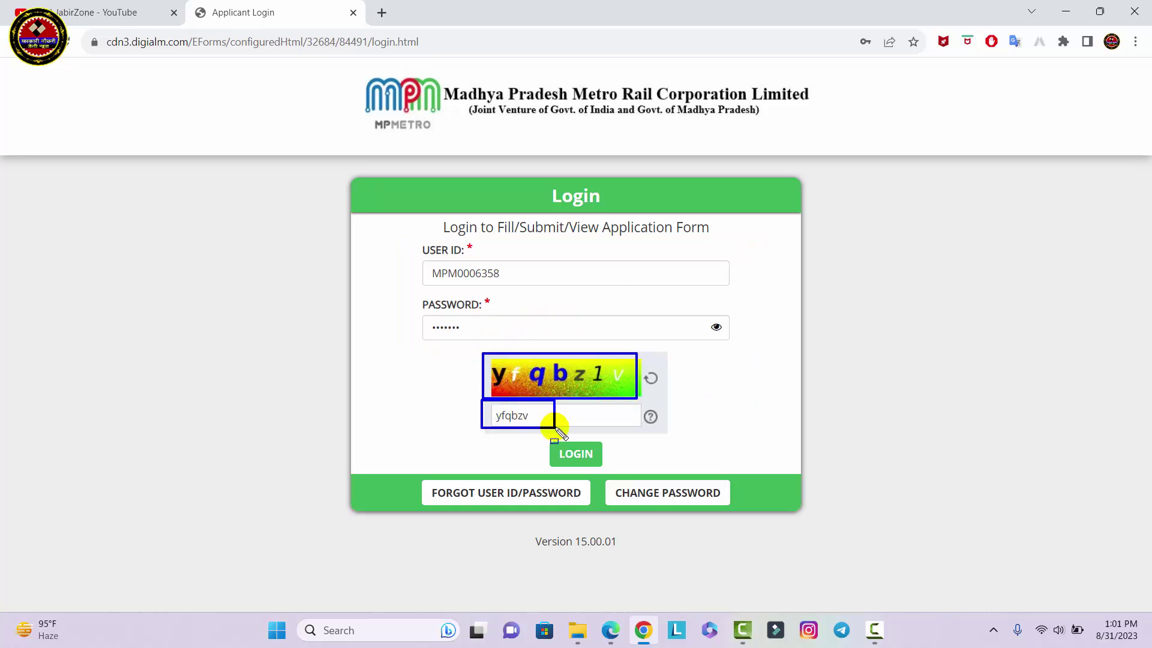
key("Escape")
left_click(589, 462)
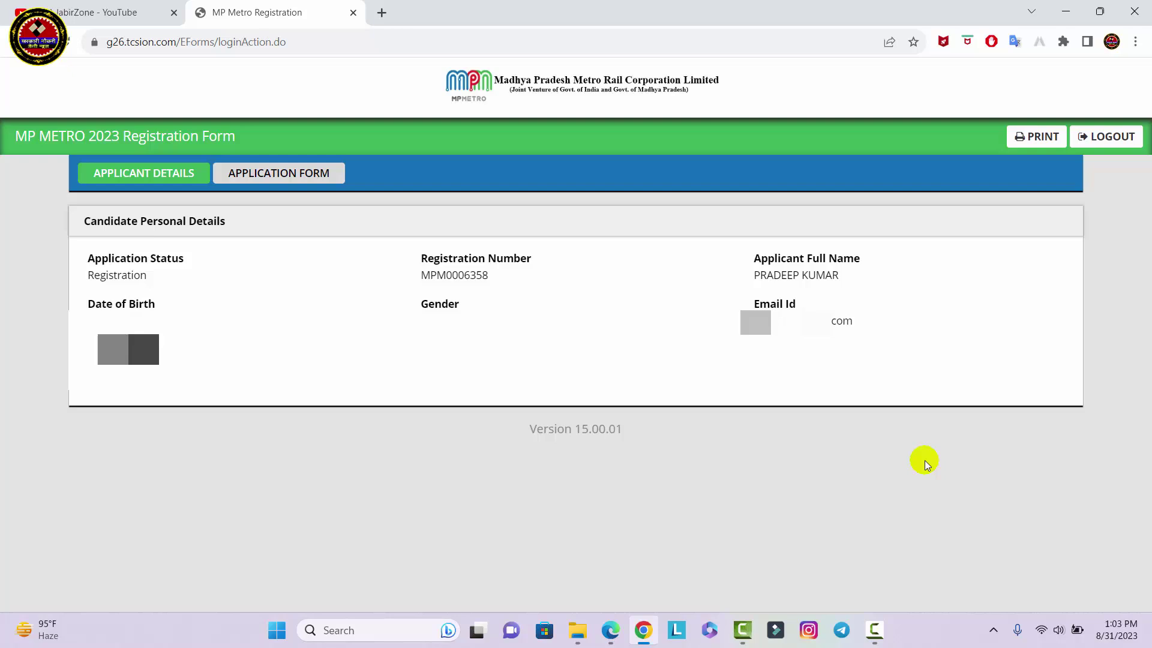
Open the APPLICATION FORM section from the post-login menu
left_click_drag(71, 160, 354, 188)
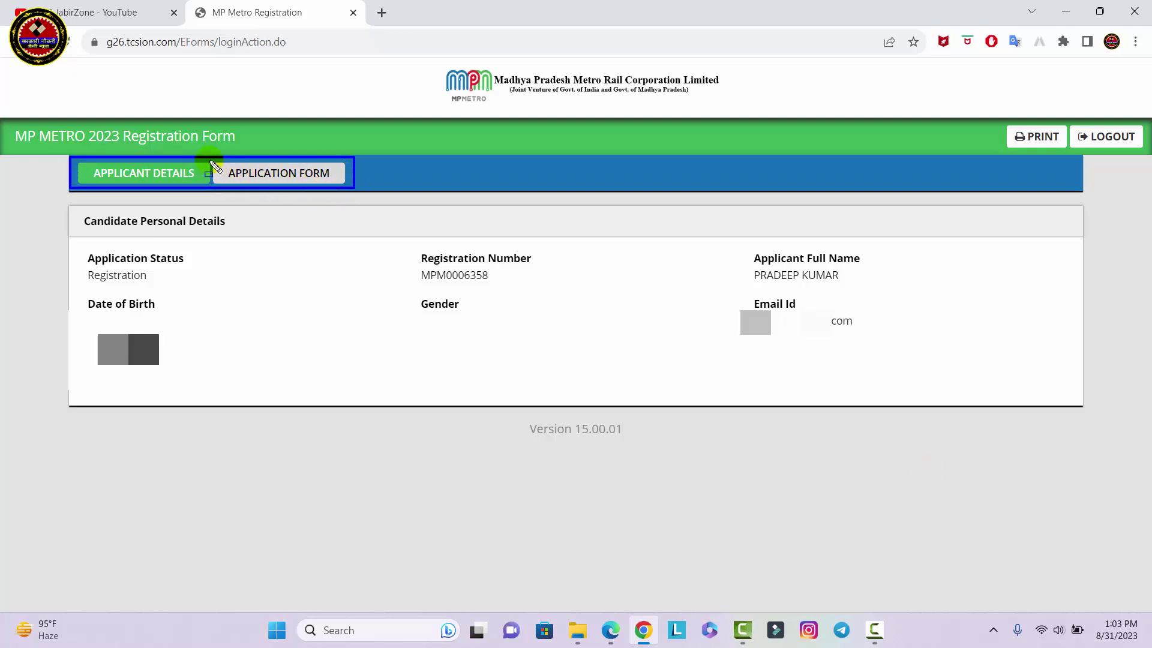
left_click_drag(210, 159, 353, 191)
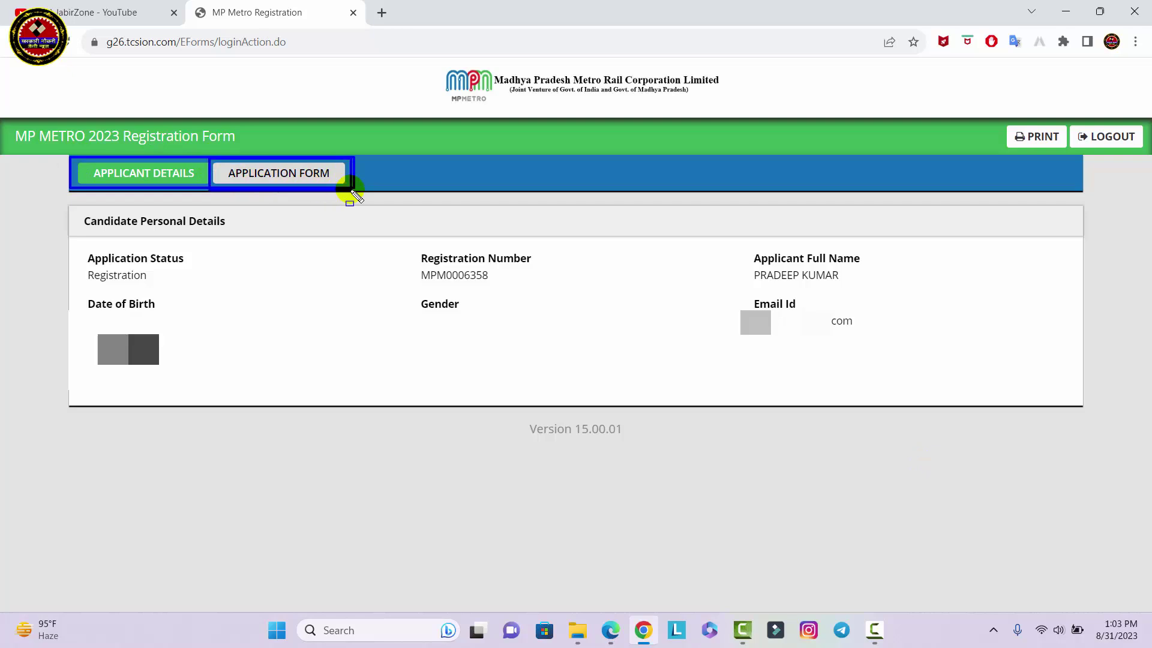
left_click(300, 176)
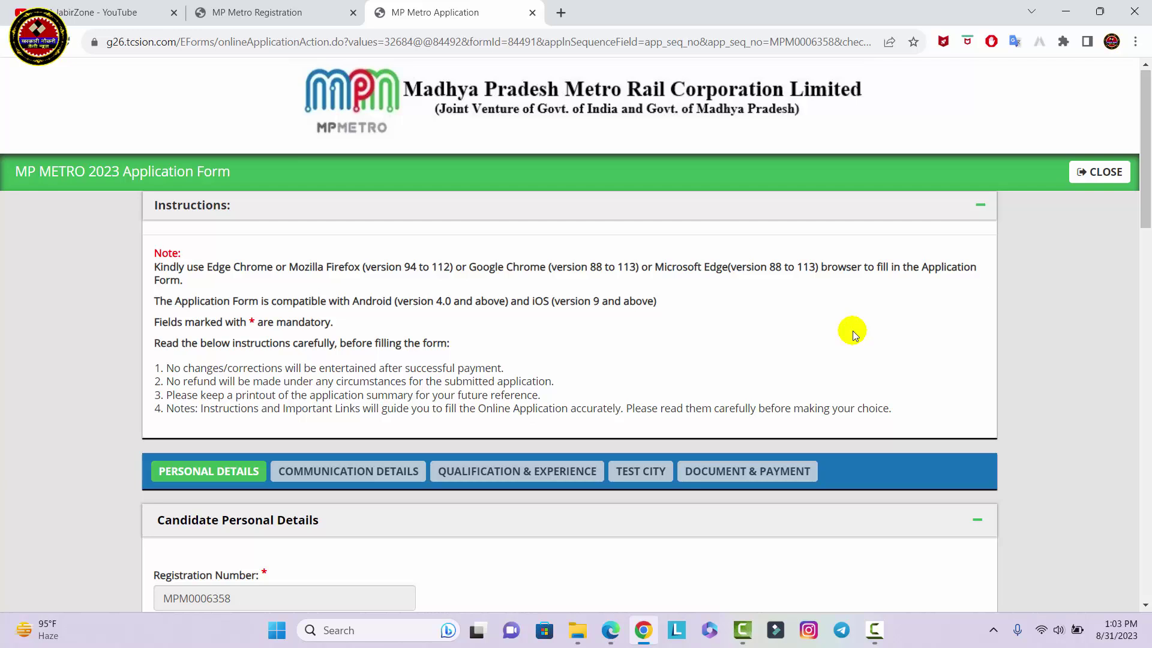
scroll(855, 334, "down", 8)
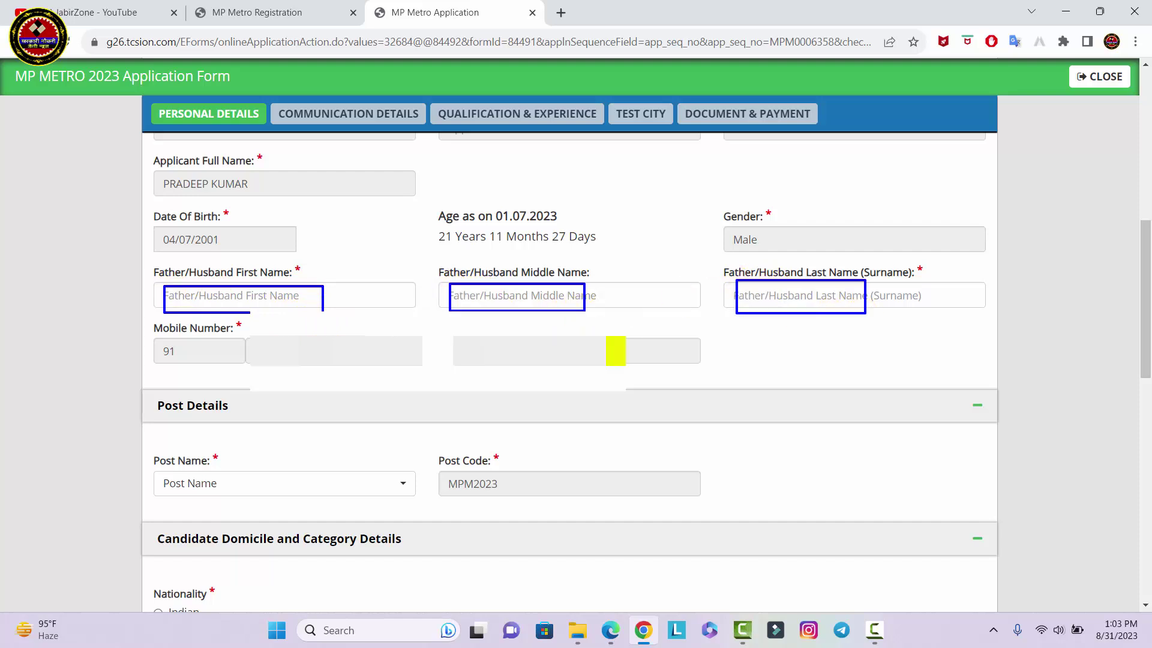
left_click(300, 491)
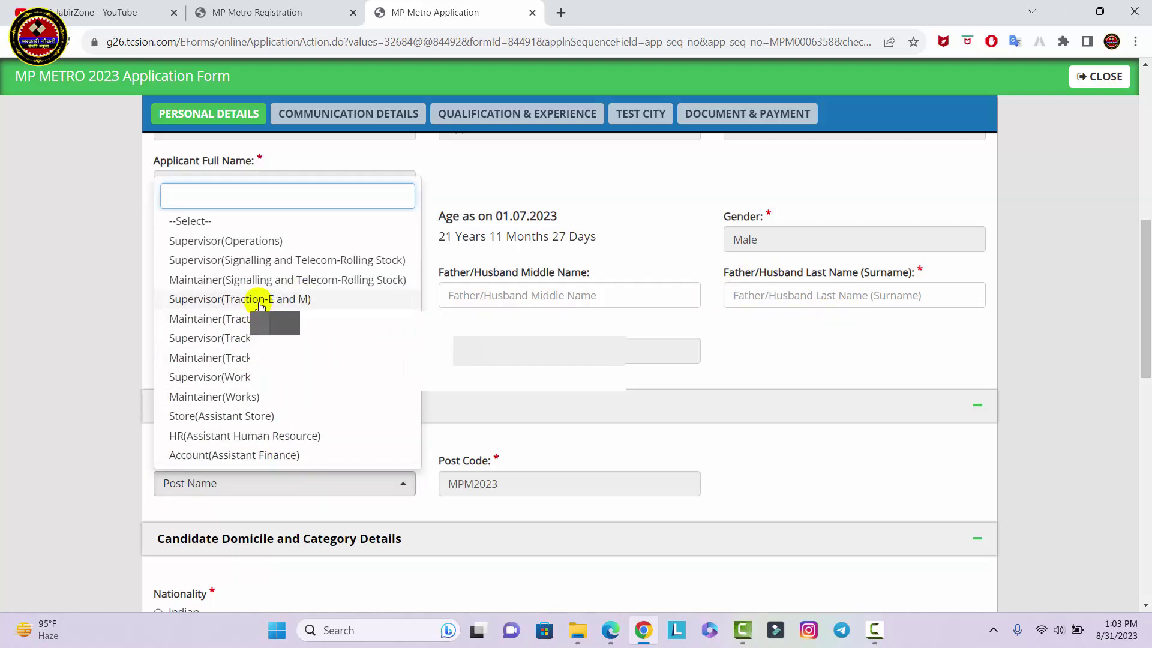
left_click(210, 357)
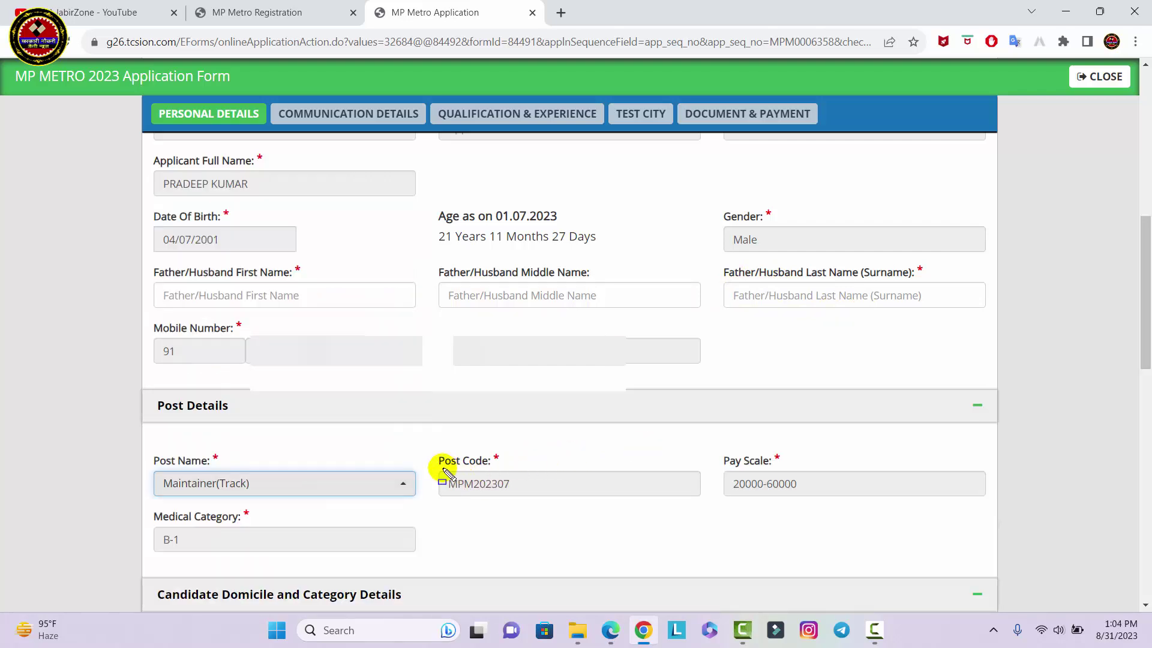
left_click_drag(444, 470, 538, 495)
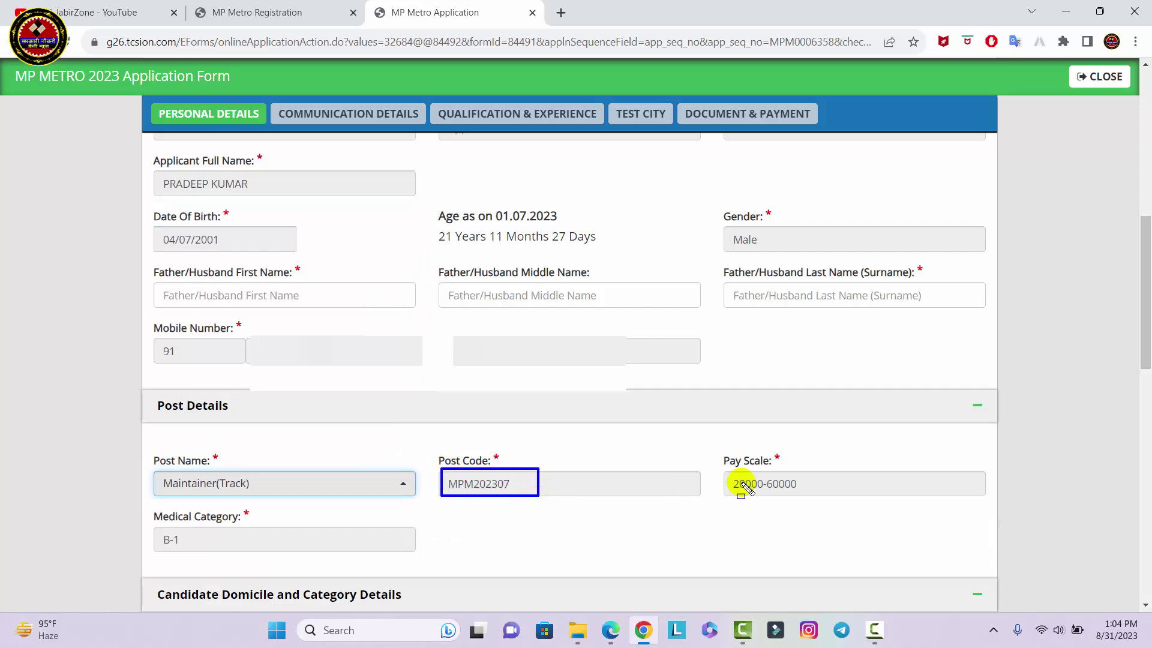
left_click_drag(726, 475, 808, 497)
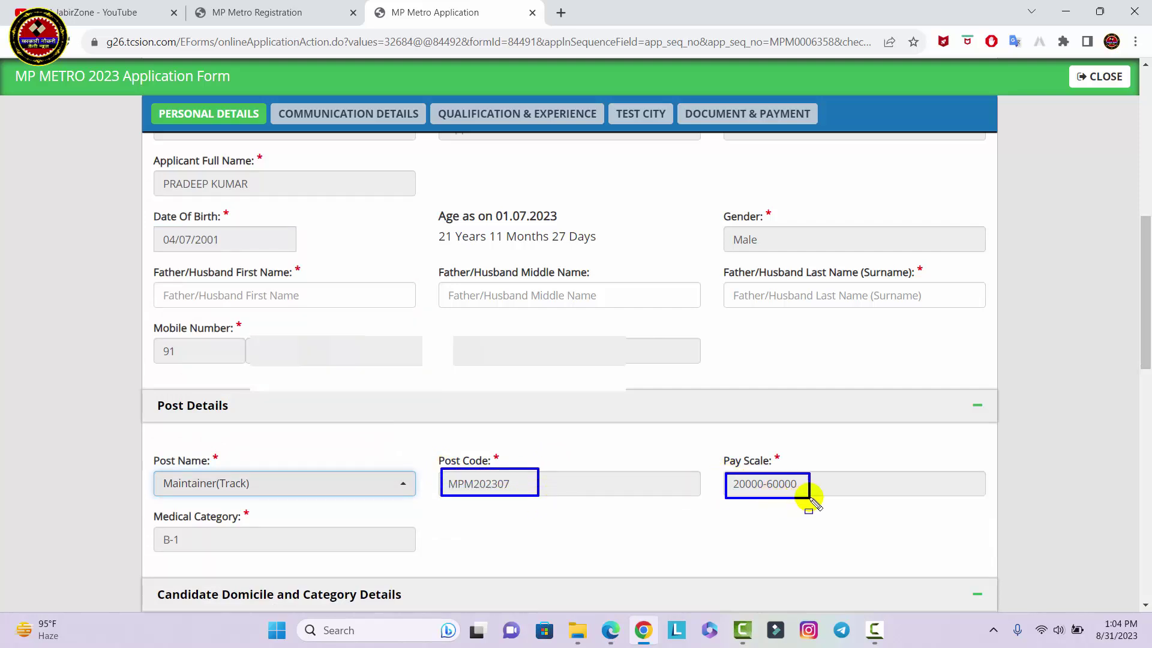
key("e")
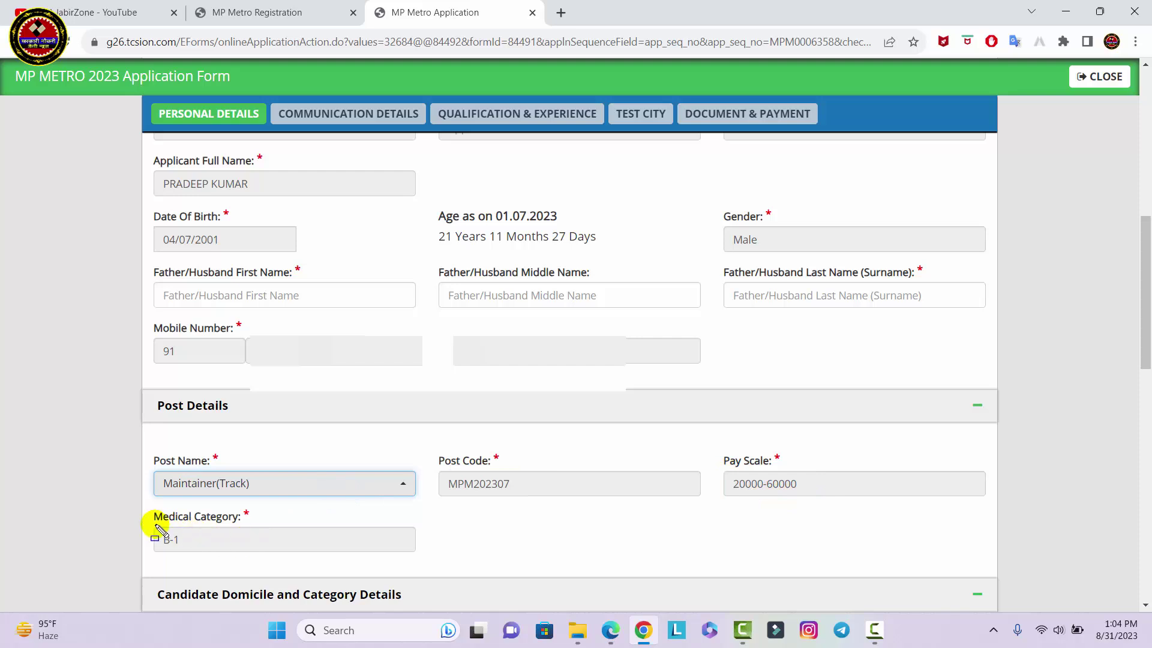
left_click_drag(154, 537, 242, 541)
key("e")
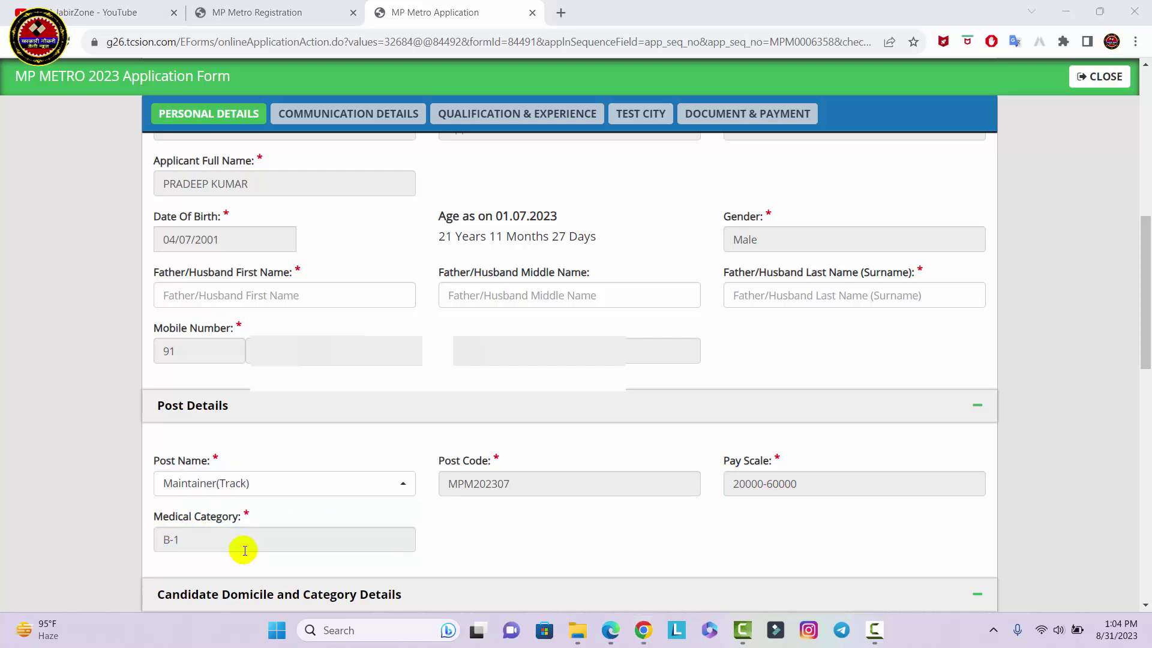
scroll(390, 516, "down", 7)
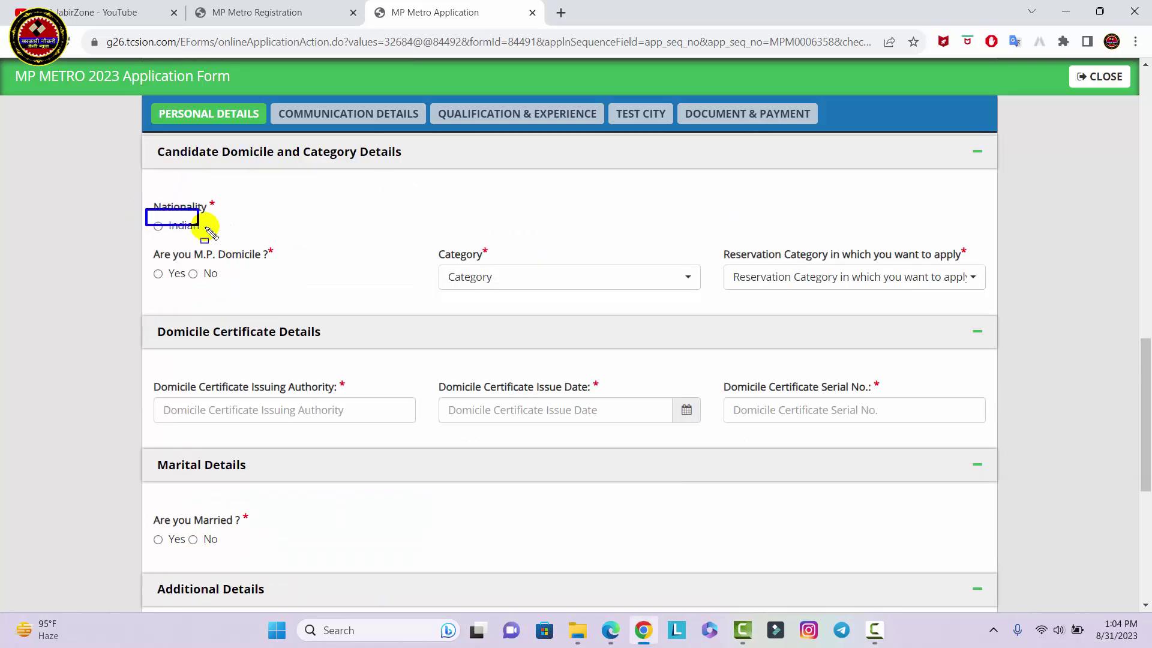
Set nationality Indian, M.P. domicile Yes, and category and reservation category OBC (Non-Creamy Layer)
left_click(158, 225)
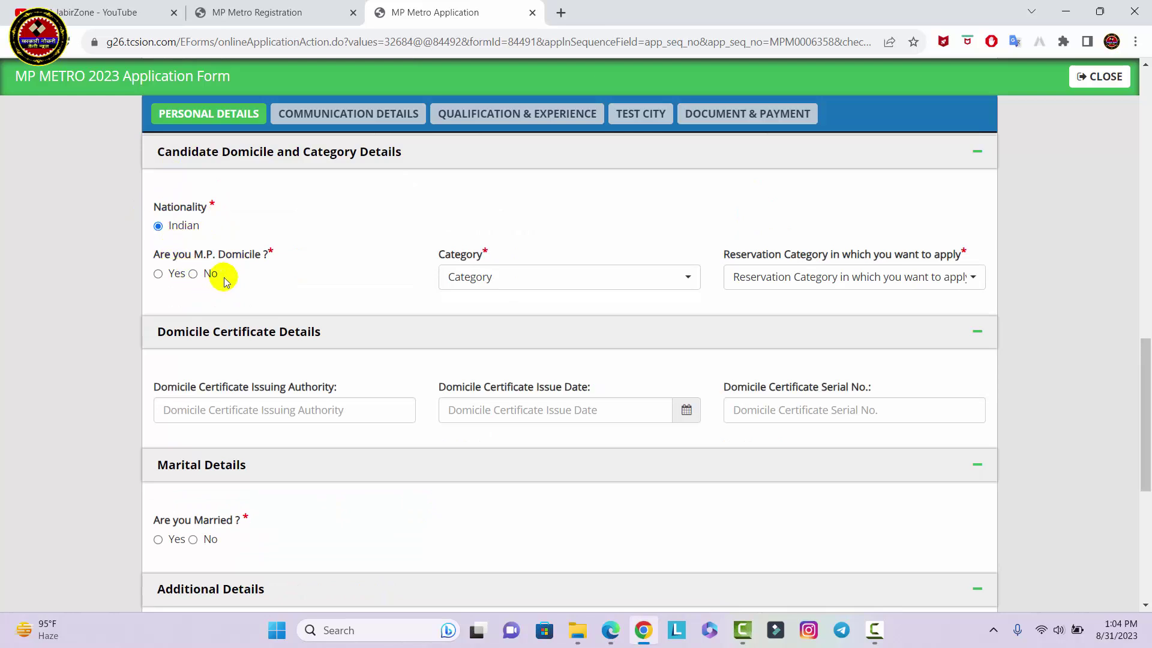
left_click(158, 274)
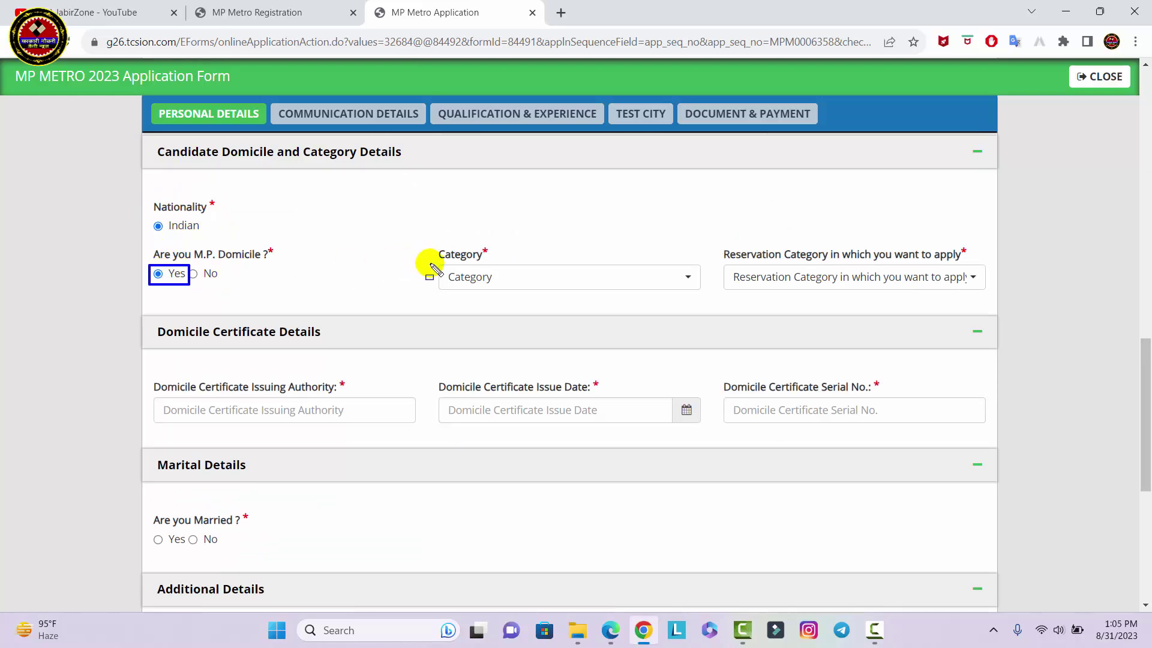
left_click(540, 274)
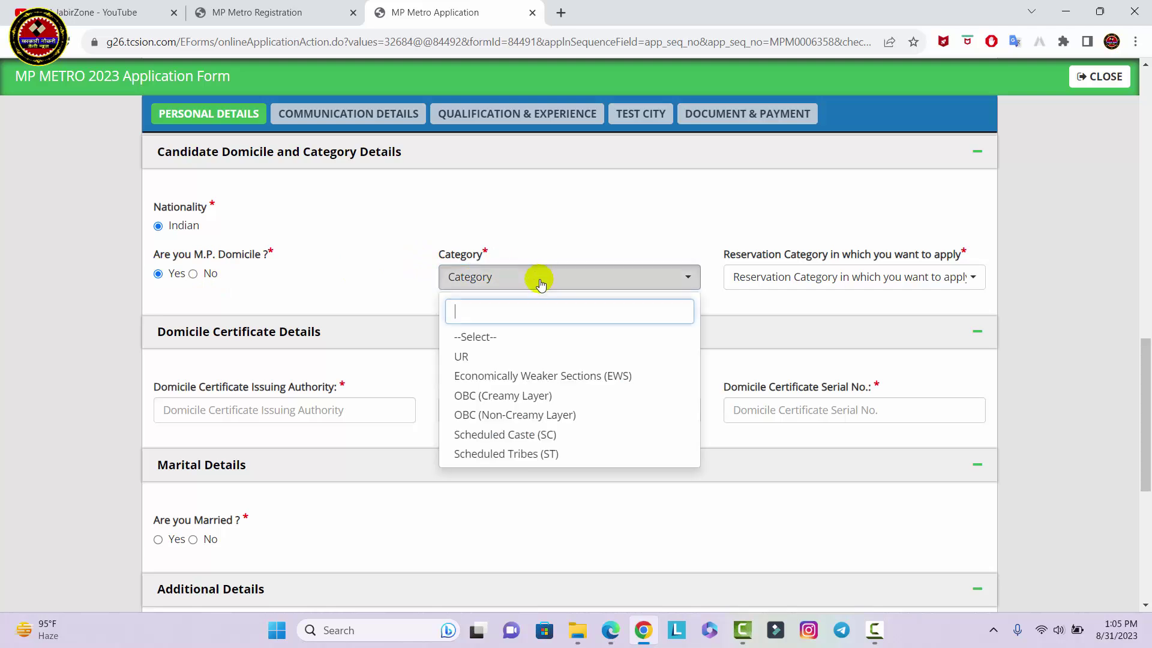
left_click(528, 414)
left_click(872, 277)
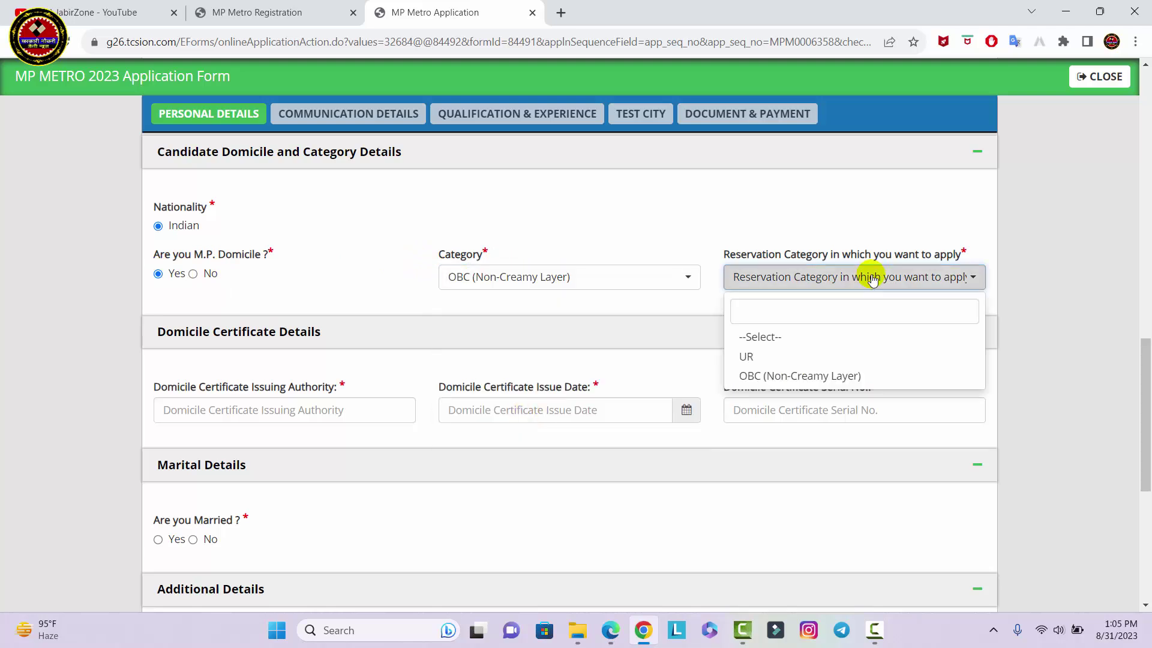
left_click(831, 382)
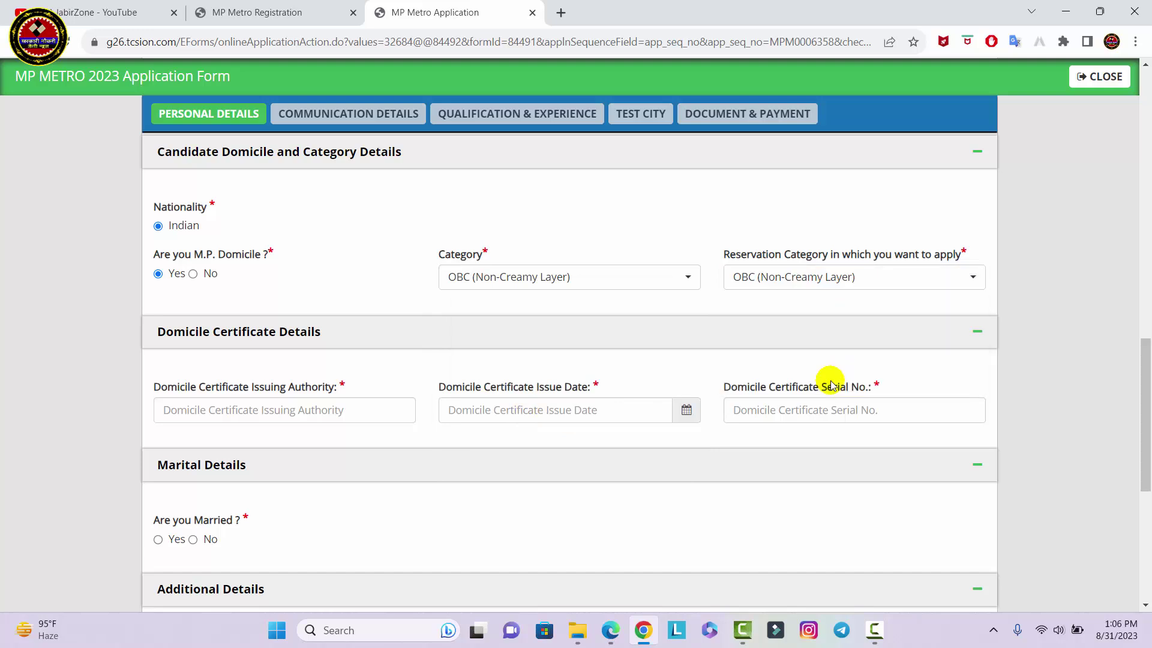
key("Tab")
left_click_drag(147, 363, 938, 424)
key("Escape")
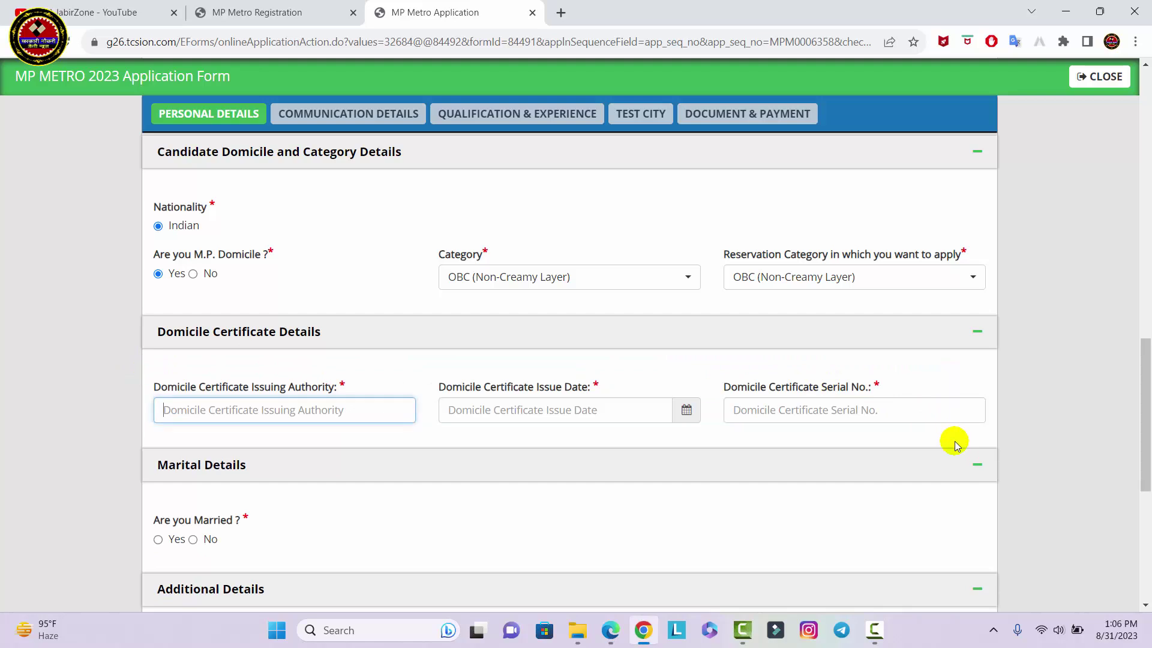
Change M.P. domicile to No, keep category OBC (Non-Creamy Layer), and set reservation category UR
left_click(193, 274)
left_click(574, 274)
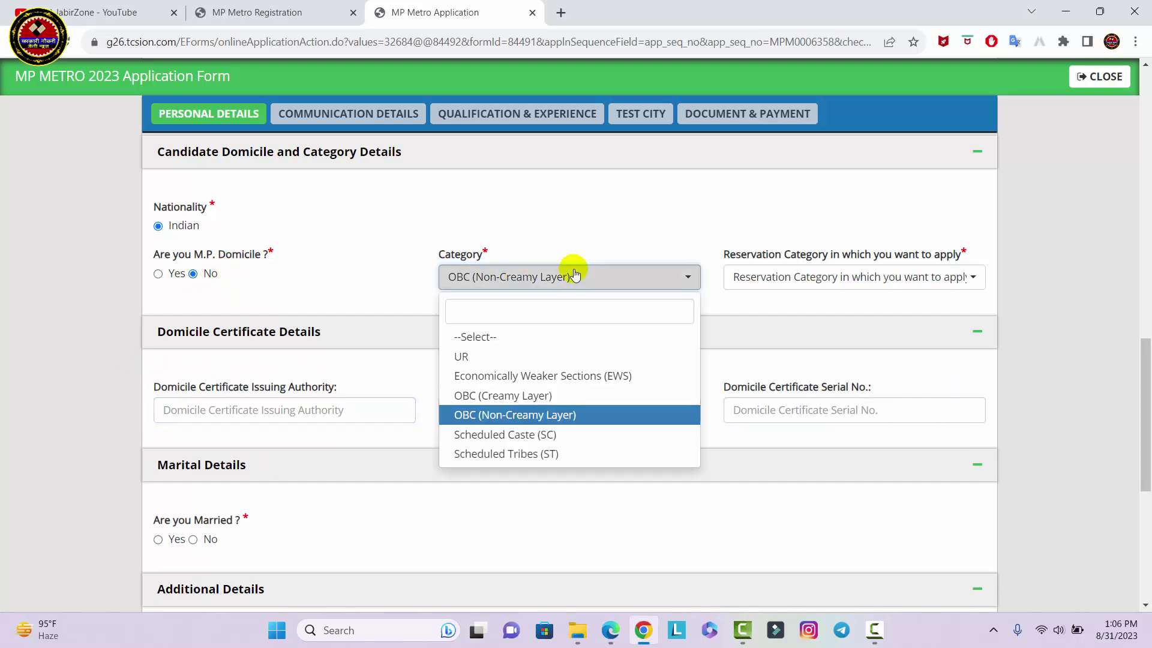
left_click(562, 414)
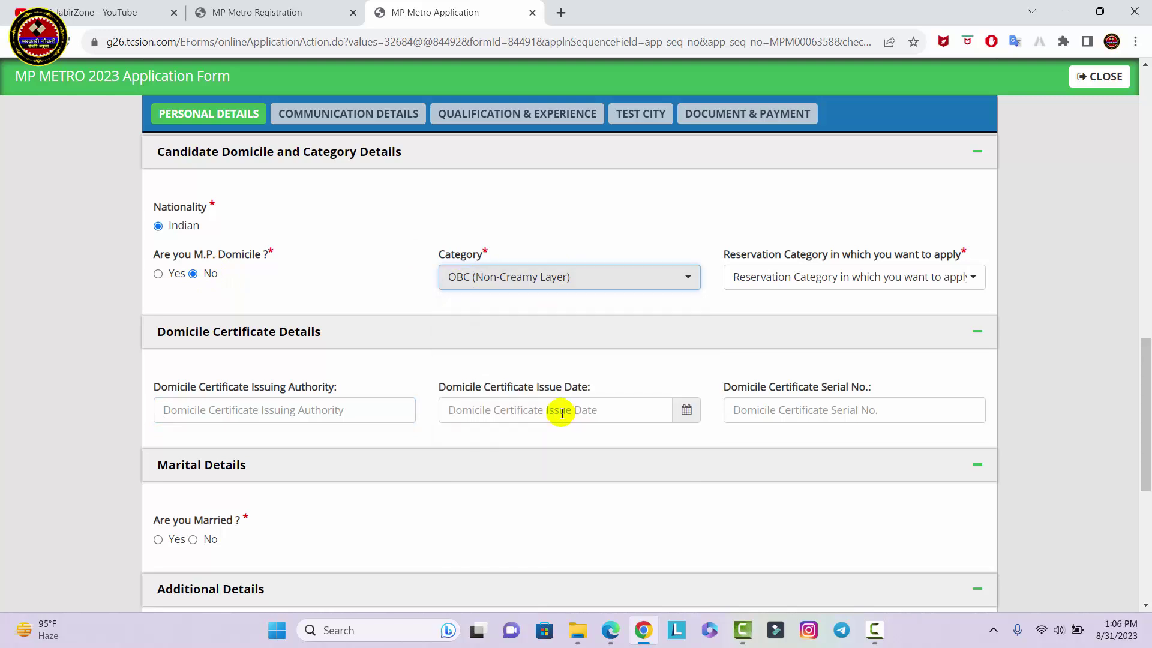
left_click(864, 277)
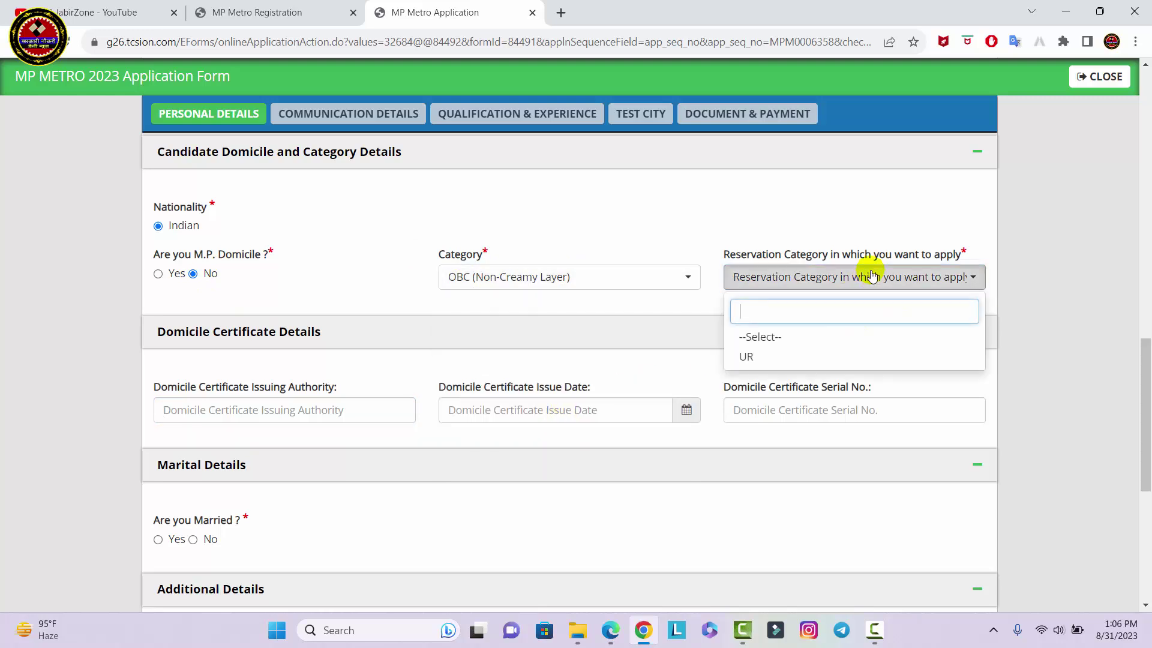
left_click(779, 356)
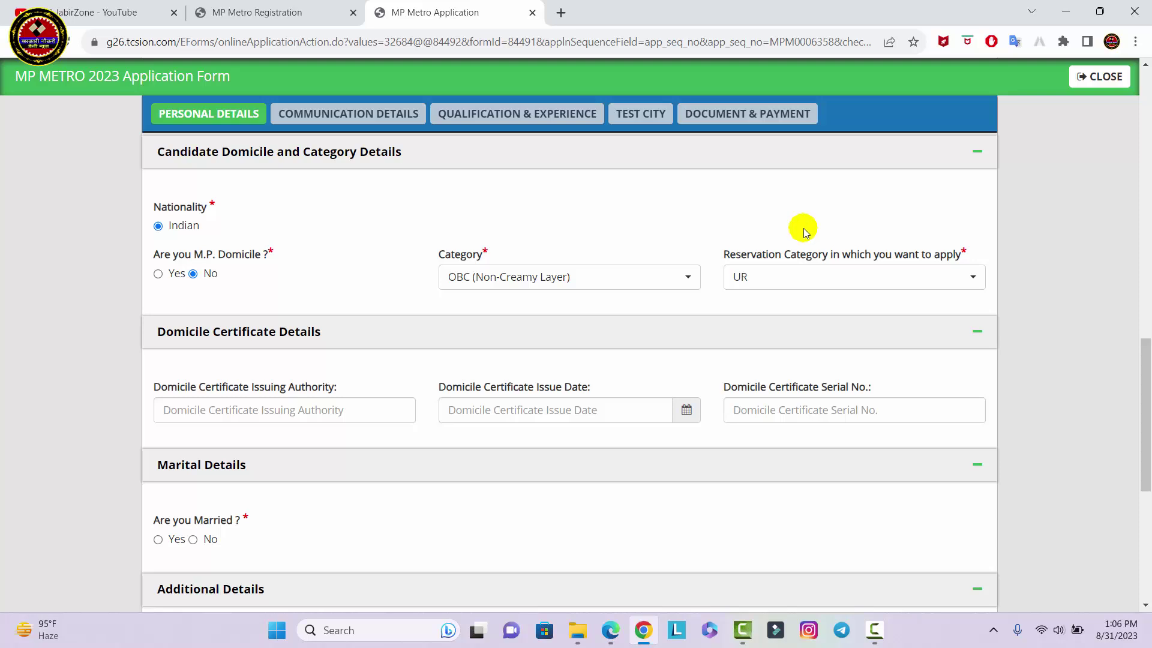
mouse_move(148, 370)
left_mouse_down()
mouse_move(876, 445)
mouse_move(1012, 438)
left_mouse_up()
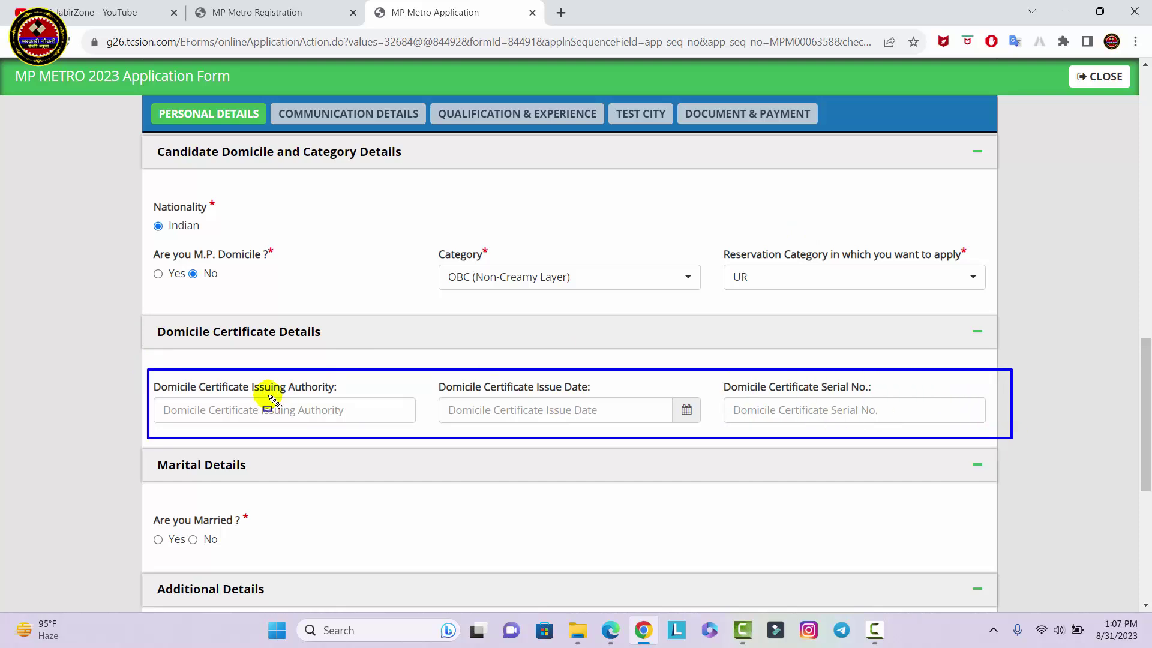
left_click_drag(158, 400, 353, 420)
left_click_drag(448, 398, 610, 420)
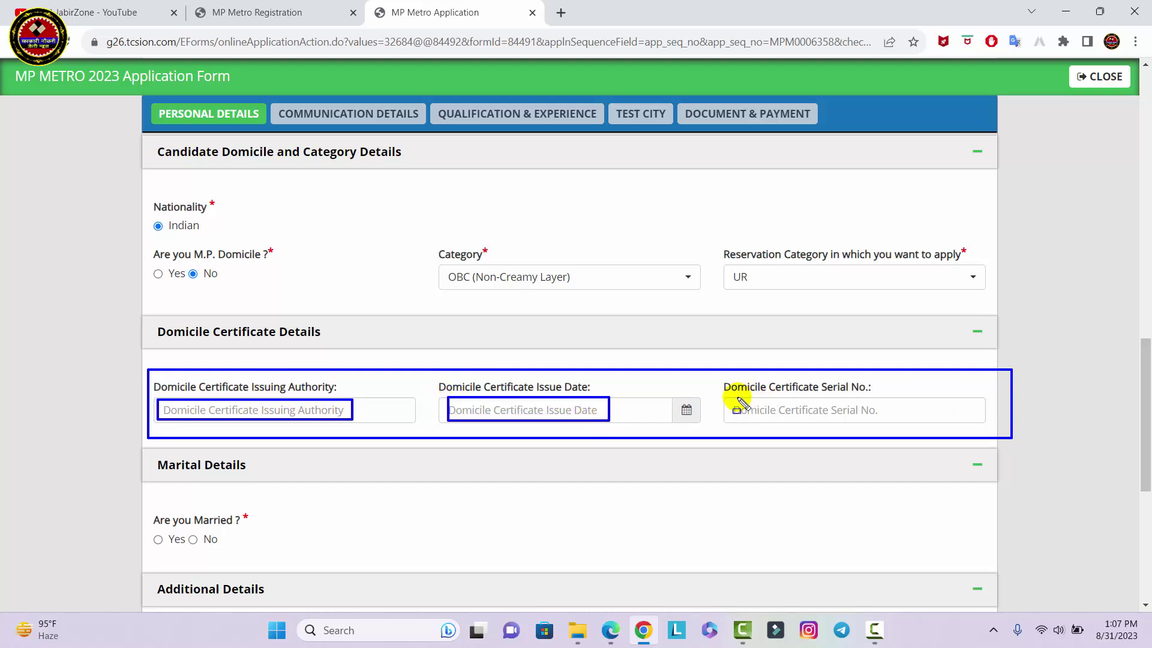
left_click_drag(736, 397, 889, 418)
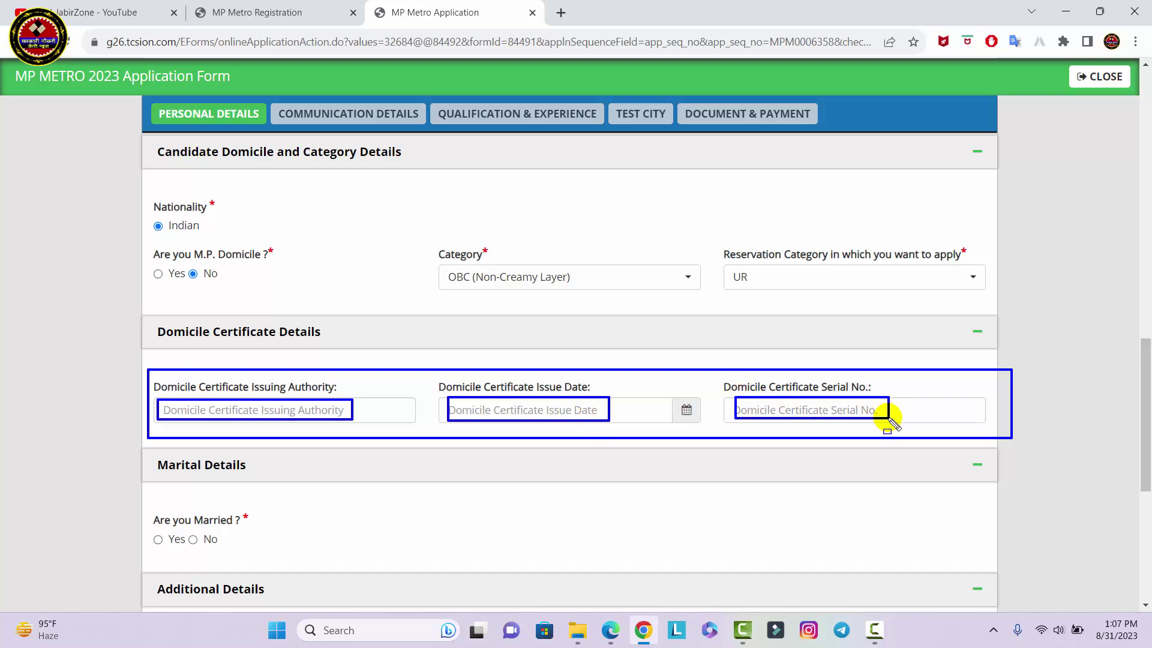
mouse_move(145, 365)
left_mouse_down()
mouse_move(913, 475)
mouse_move(924, 447)
left_mouse_up()
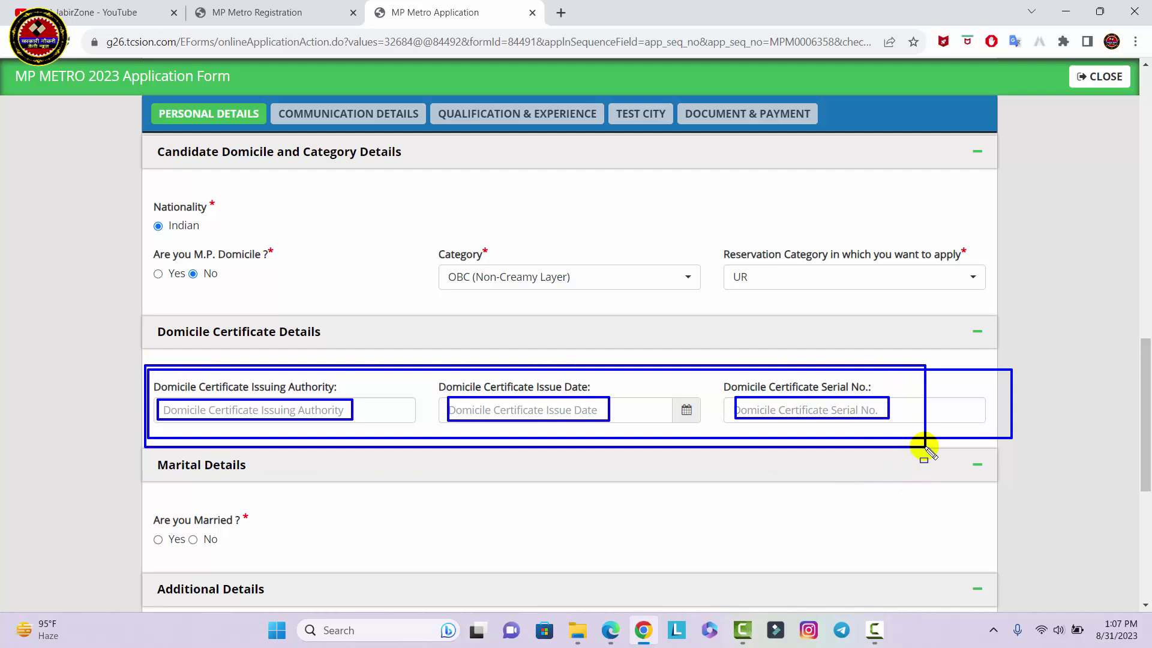
left_click_drag(142, 261, 191, 287)
left_click_drag(154, 357, 1032, 483)
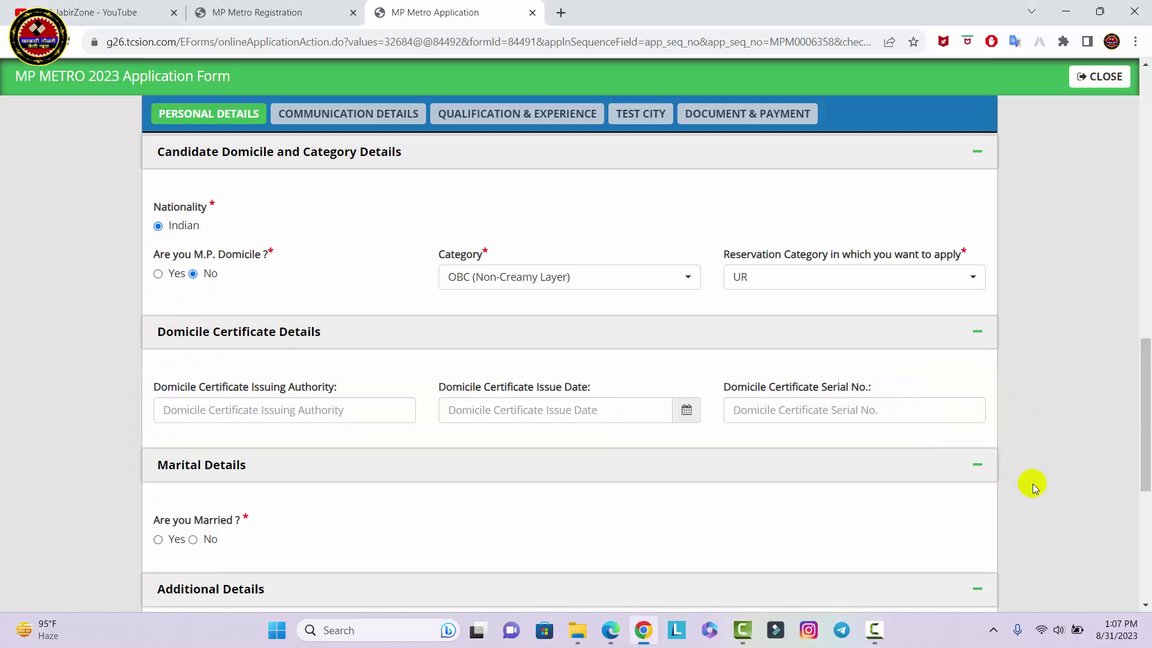
Answer No to the Are you Married question
scroll(1032, 484, "down", 4)
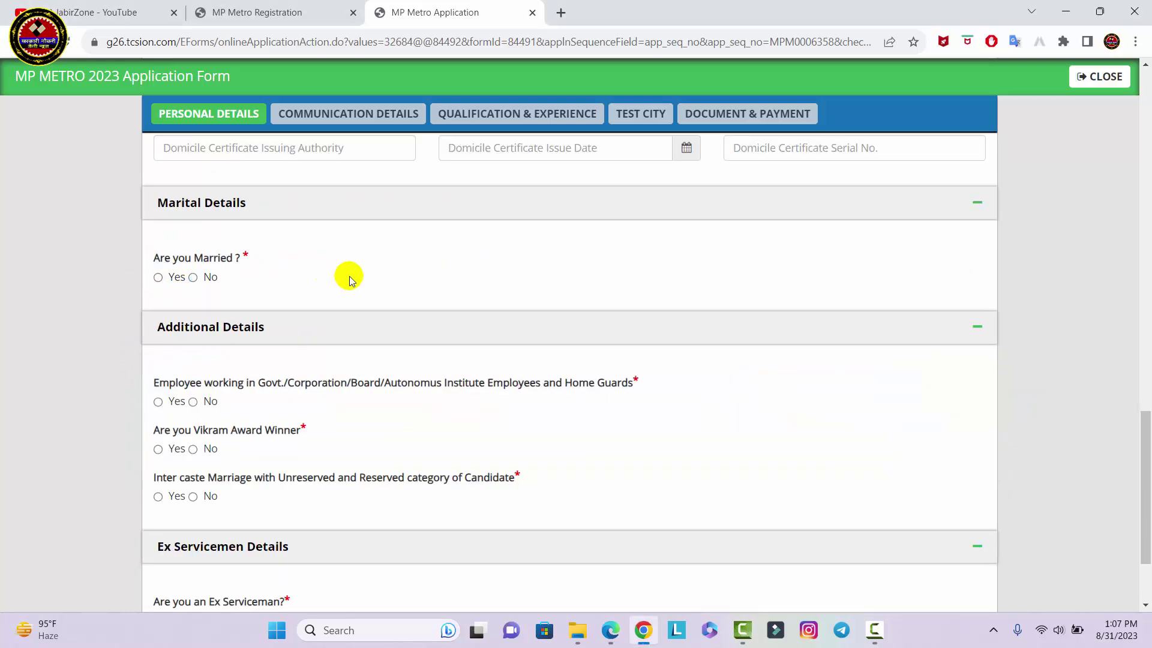
left_click(159, 277)
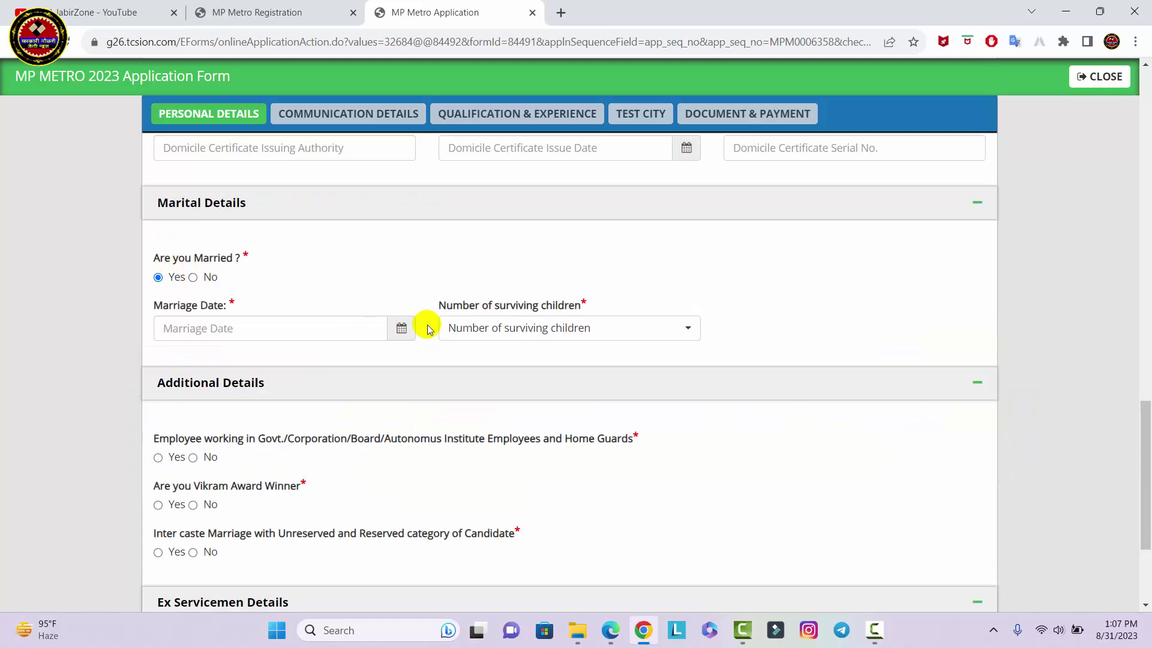
left_click(193, 277)
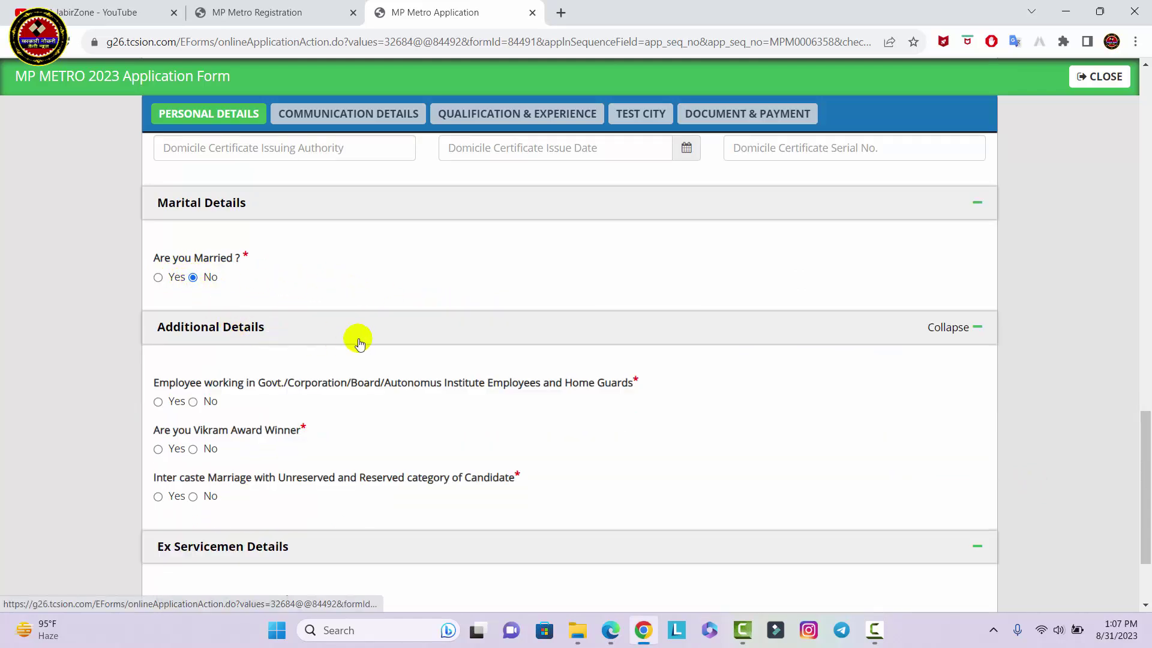
Answer No to Ex Serviceman and save the personal details with SAVE & NEXT
scroll(358, 339, "down", 1)
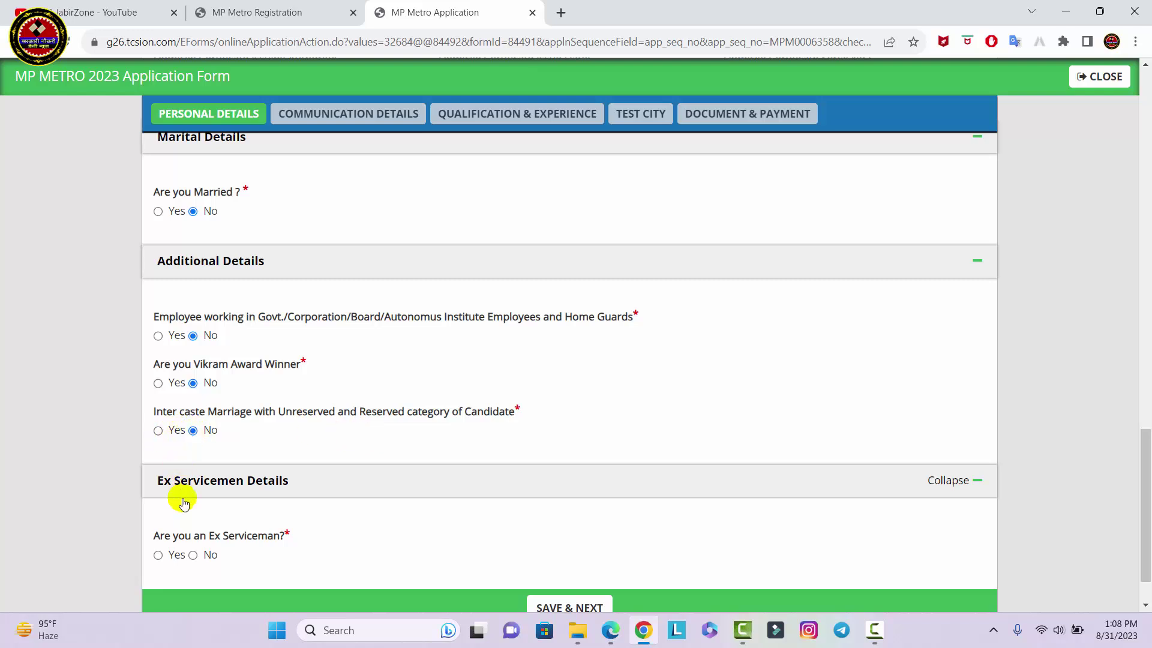
left_click(158, 555)
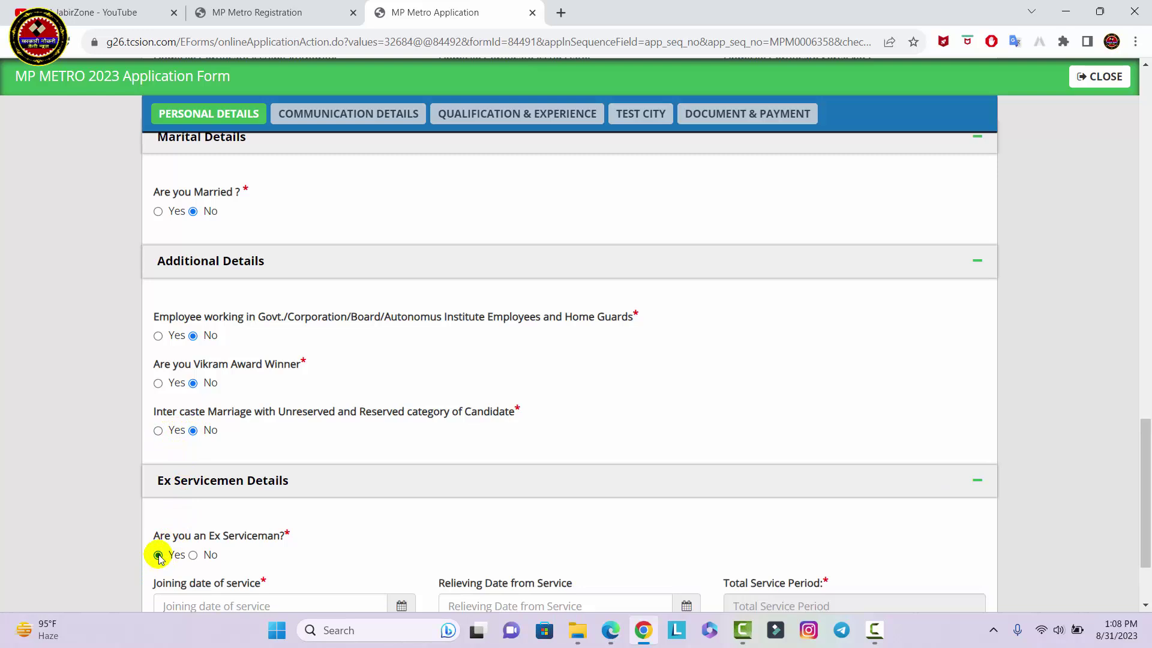
scroll(368, 558, "down", 2)
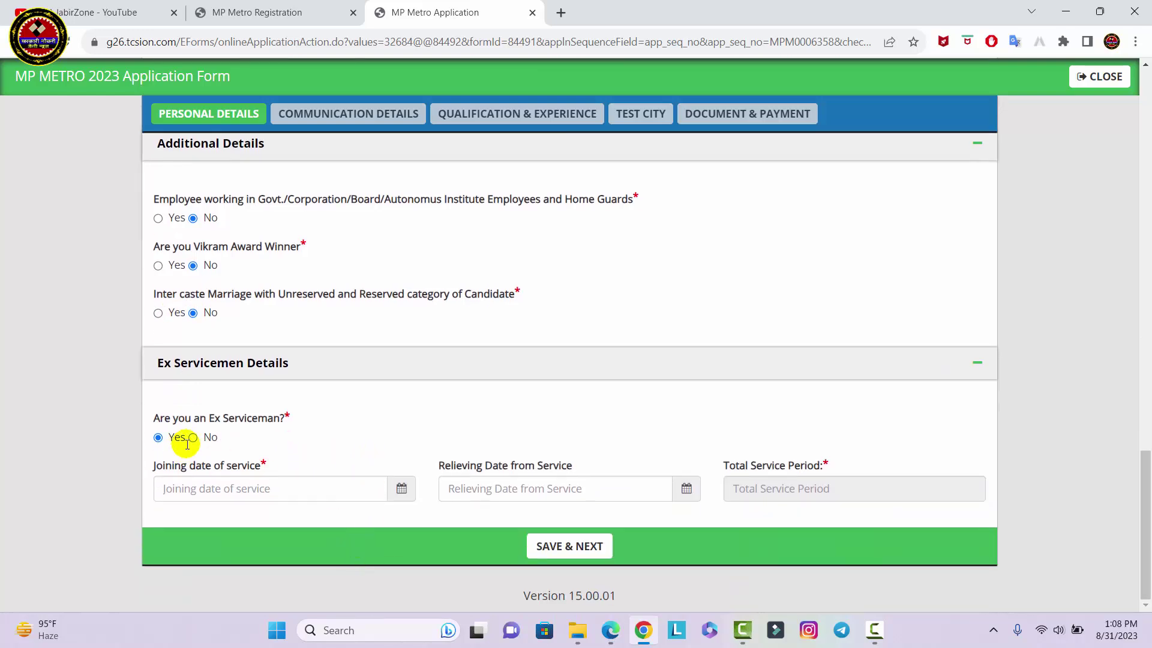
left_click(192, 437)
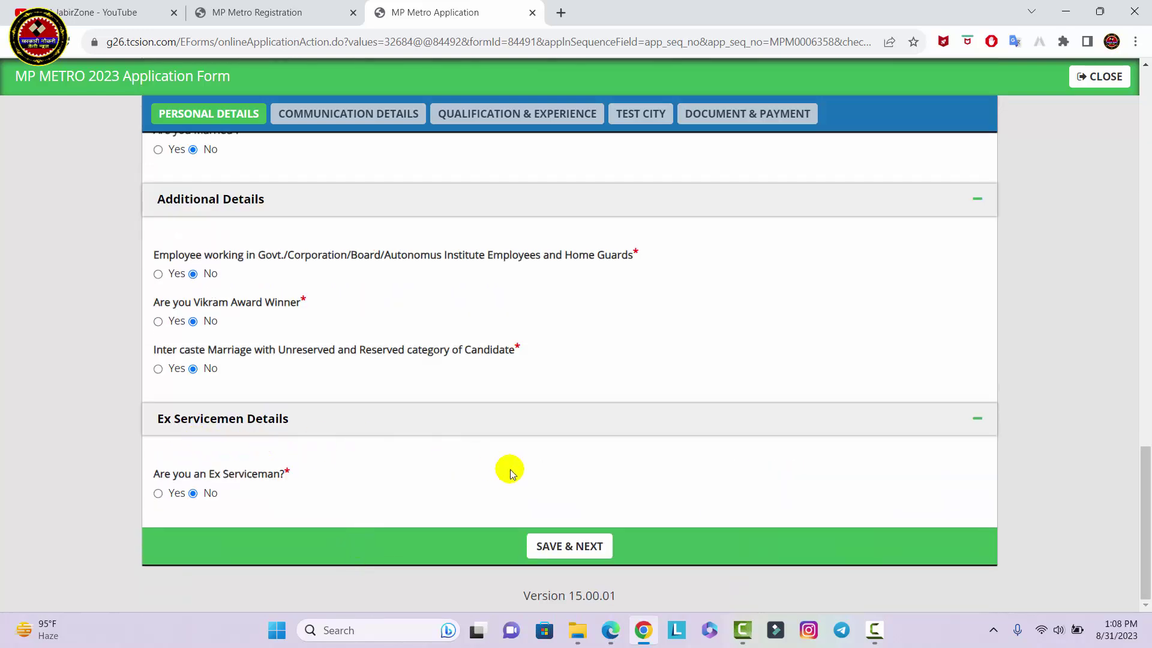
left_click(530, 541)
left_click(590, 543)
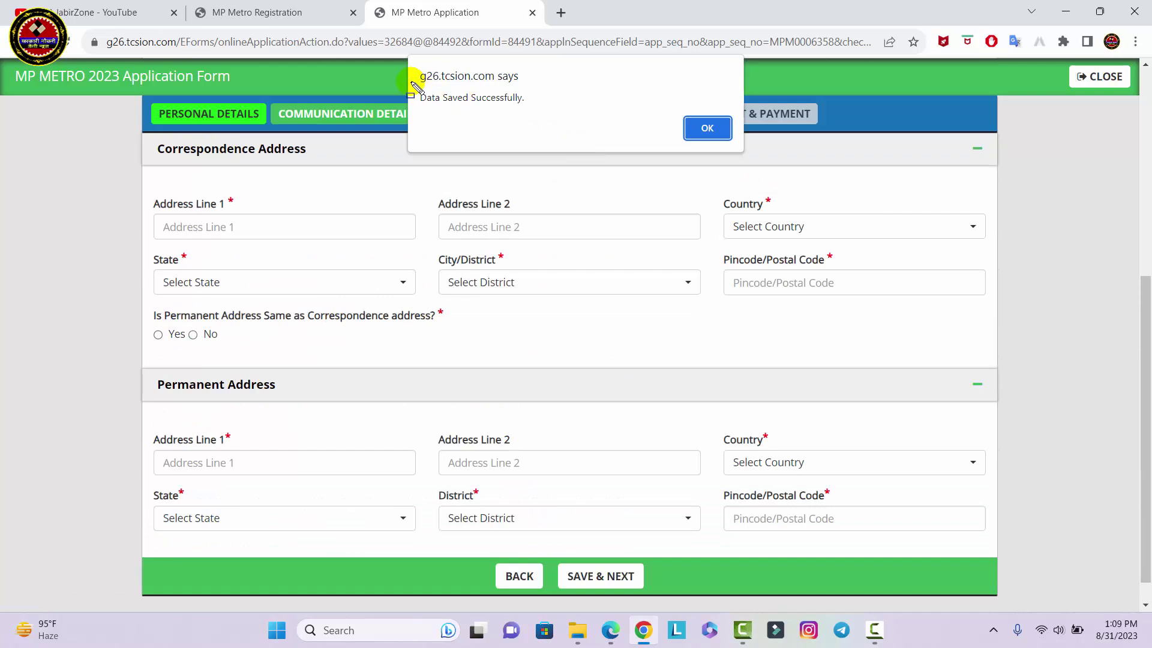
Dismiss the personal details save confirmation alert with OK
left_click_drag(417, 96, 531, 101)
left_click(548, 113)
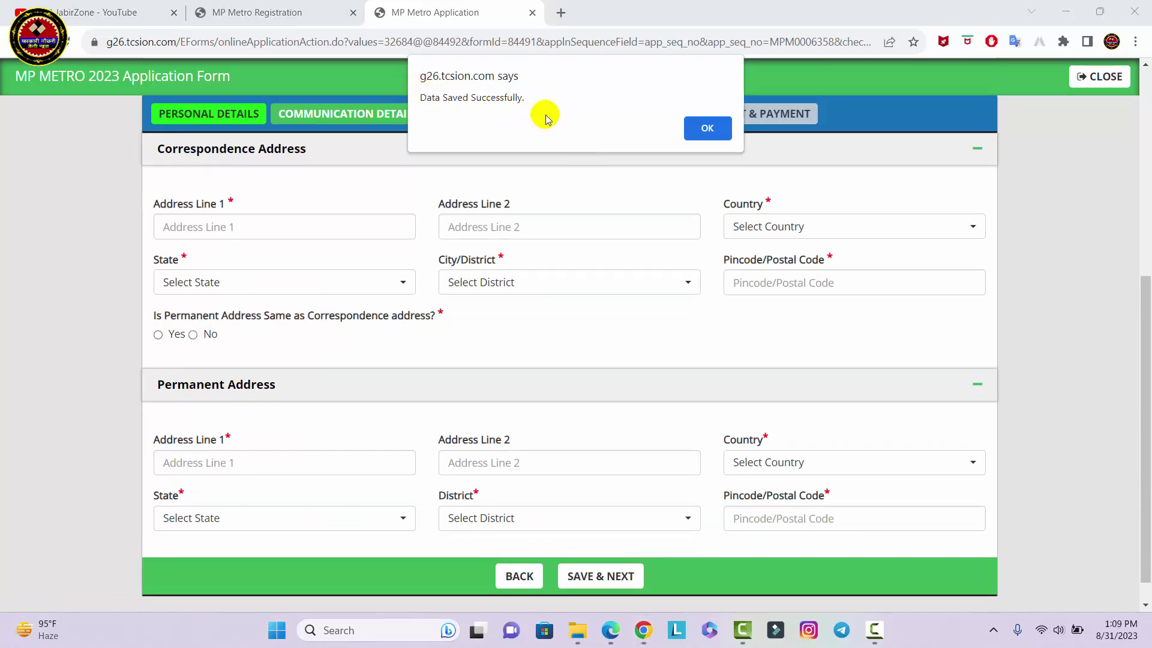
left_click(707, 130)
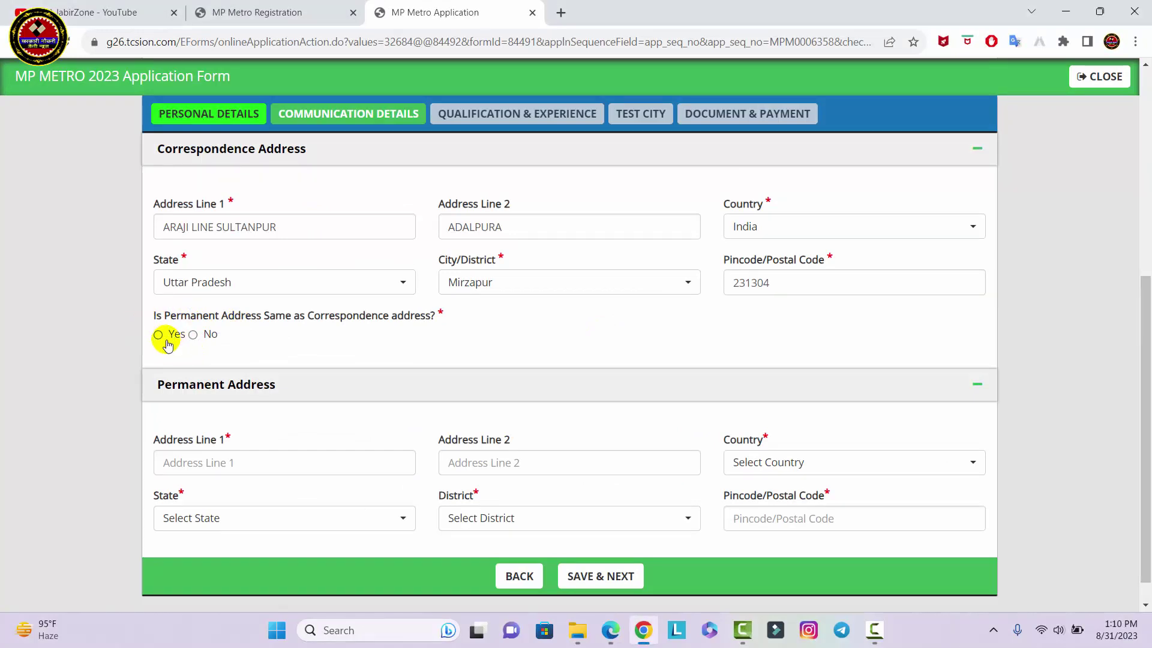
Make the permanent address the same as correspondence, save, and confirm the success alert
left_click(159, 336)
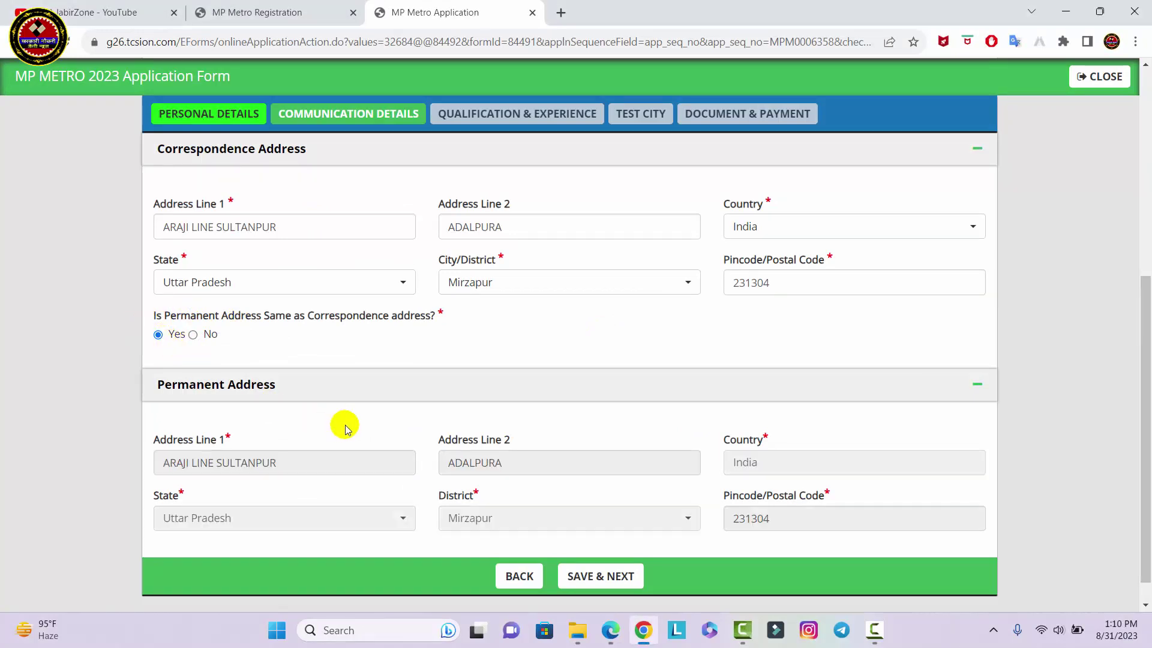
mouse_move(154, 424)
left_mouse_down()
mouse_move(458, 506)
mouse_move(955, 543)
left_mouse_up()
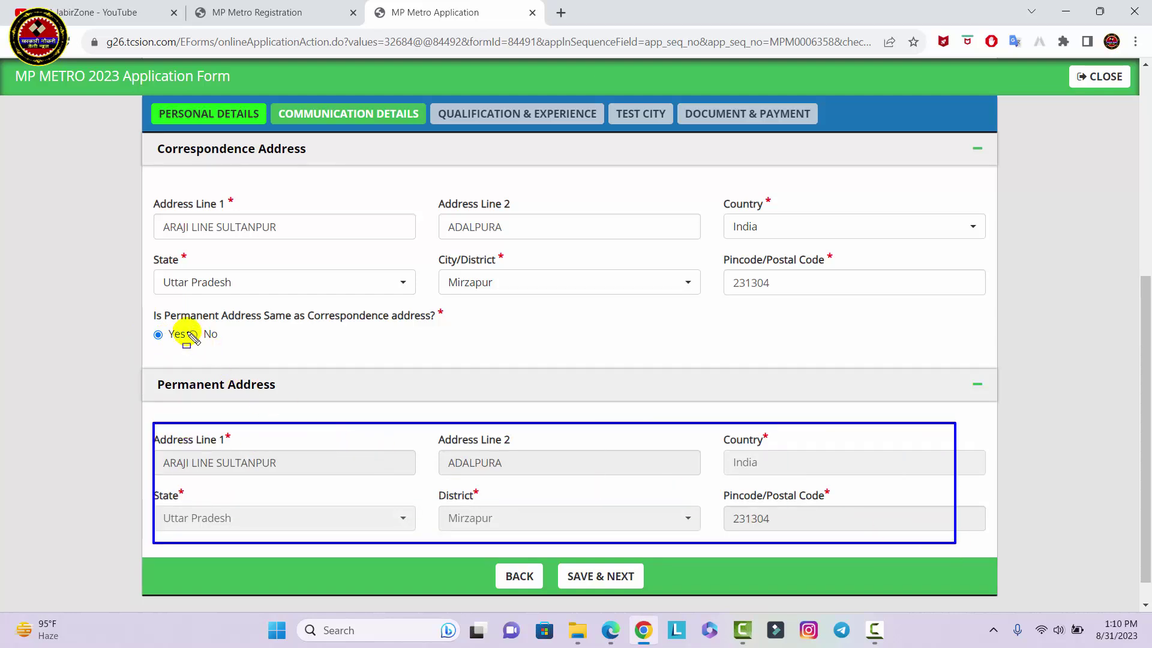
left_click_drag(183, 327, 227, 340)
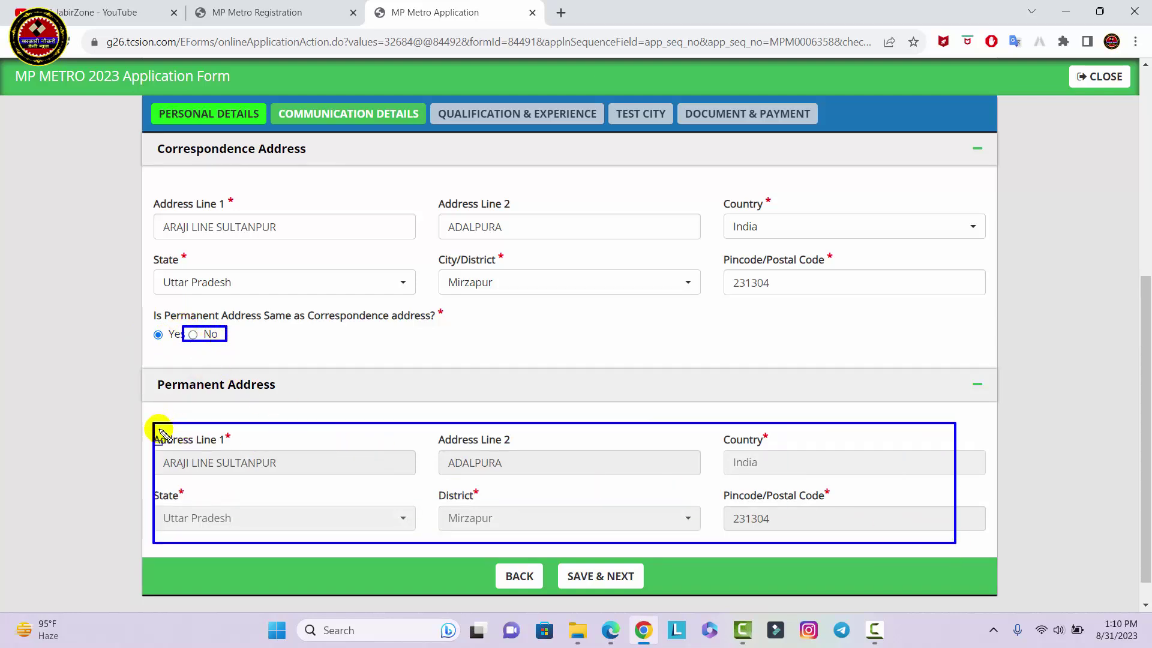
mouse_move(146, 430)
left_mouse_down()
mouse_move(958, 485)
mouse_move(949, 529)
left_mouse_up()
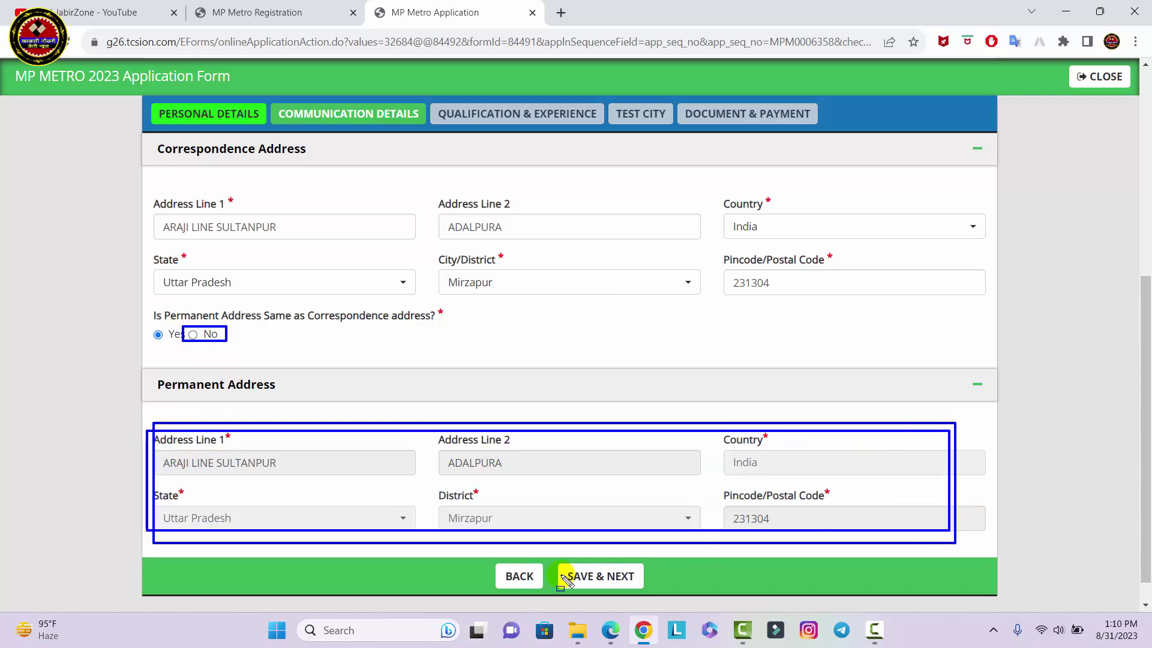
key("Escape")
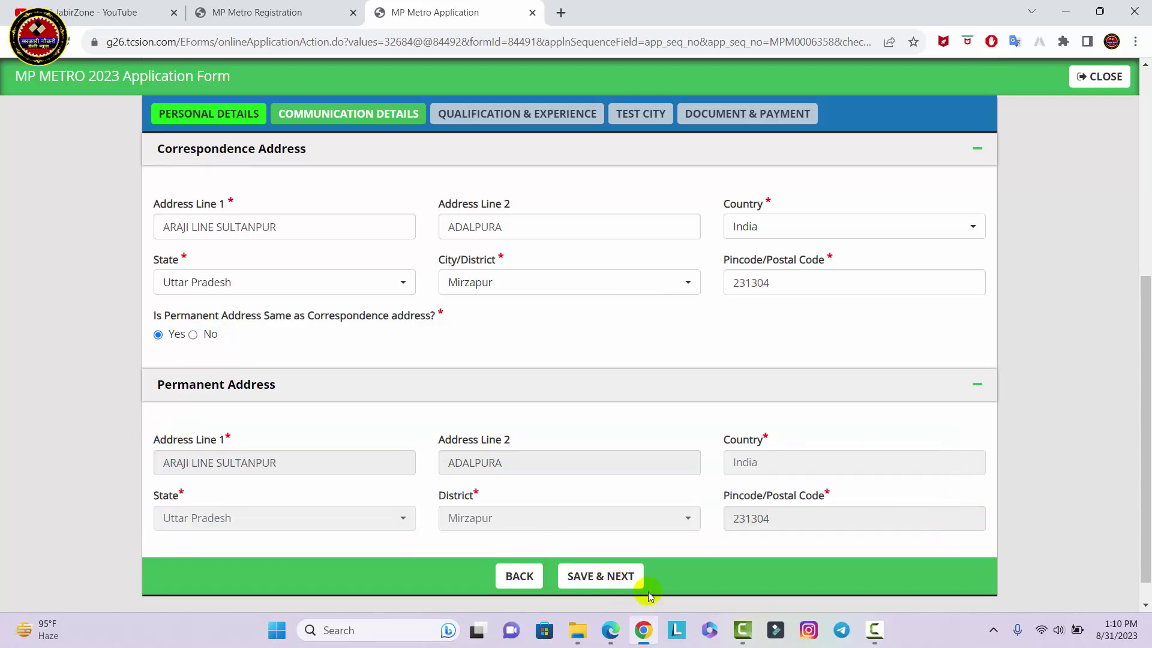
left_click(618, 584)
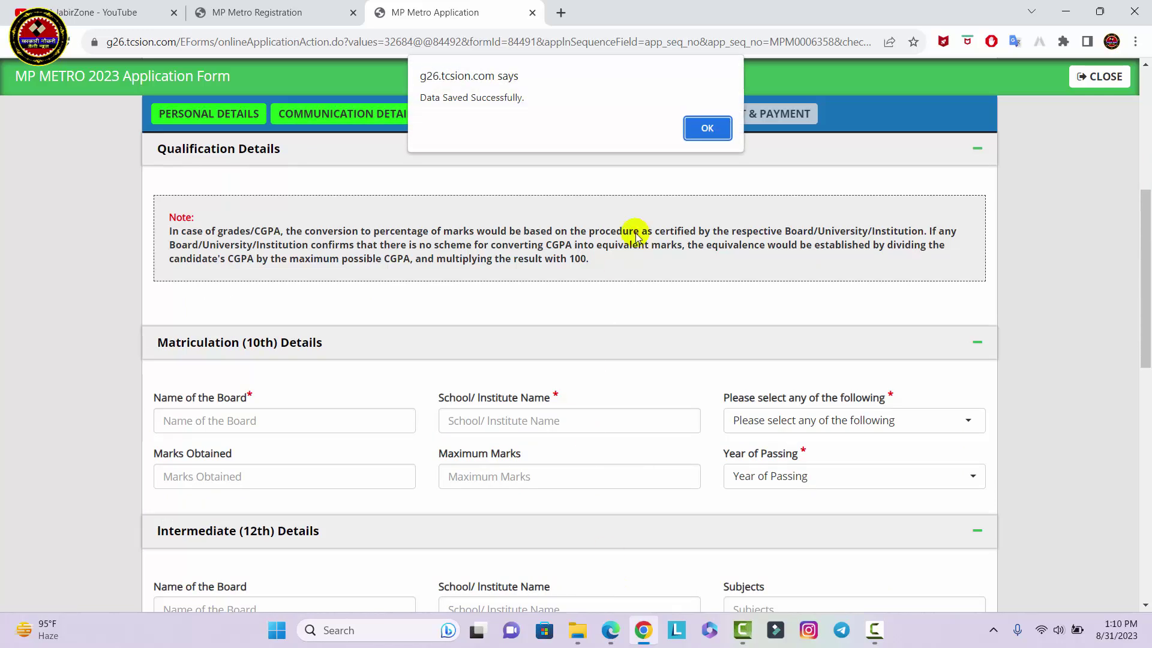
left_click(711, 128)
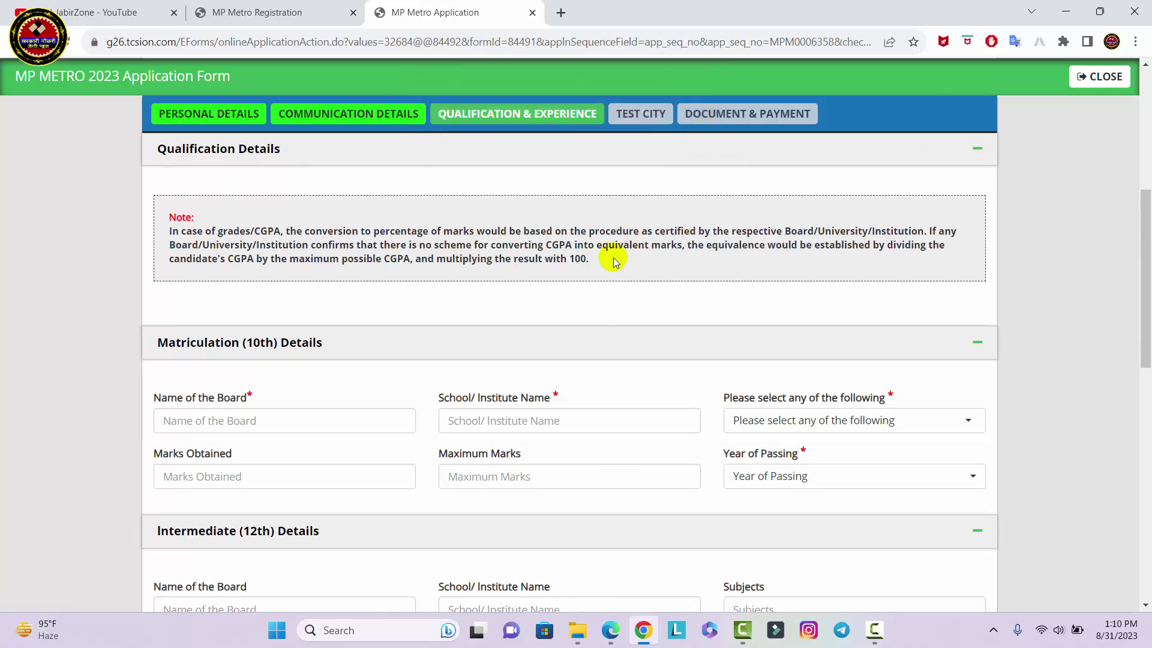